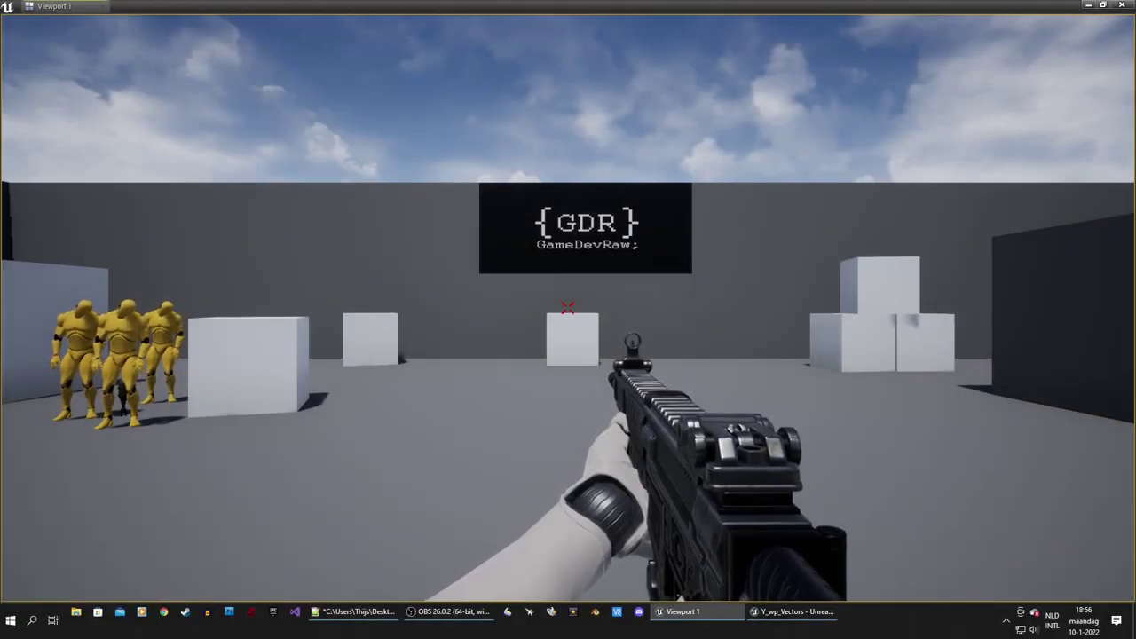
Walk the first-person character around the arena to view the play area, and end the play session
key("w")
key("s")
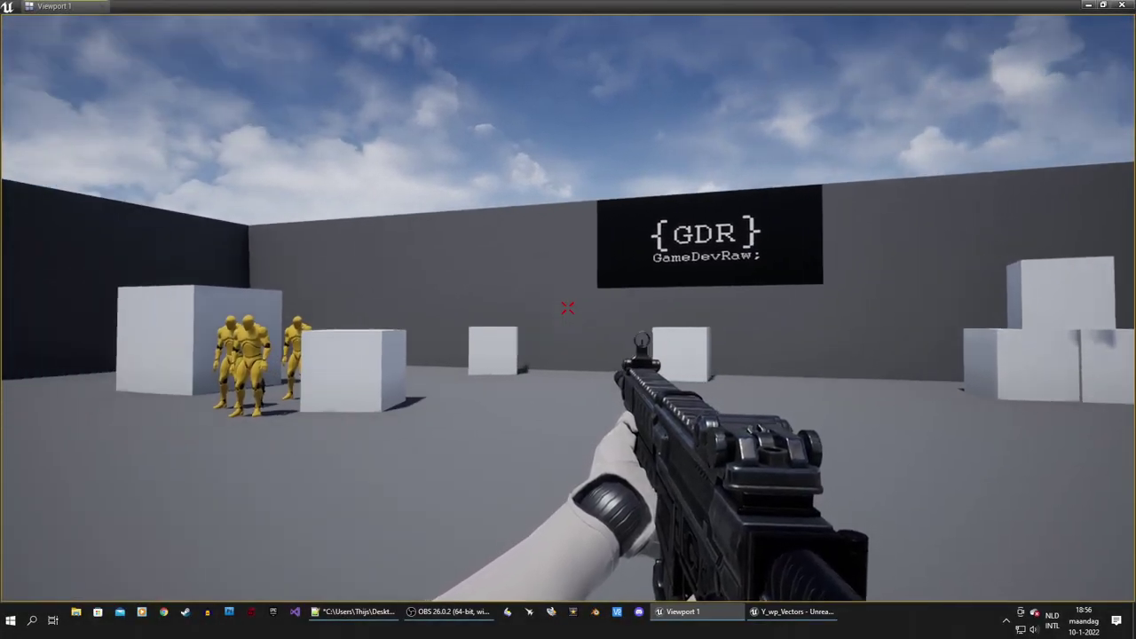
key("a")
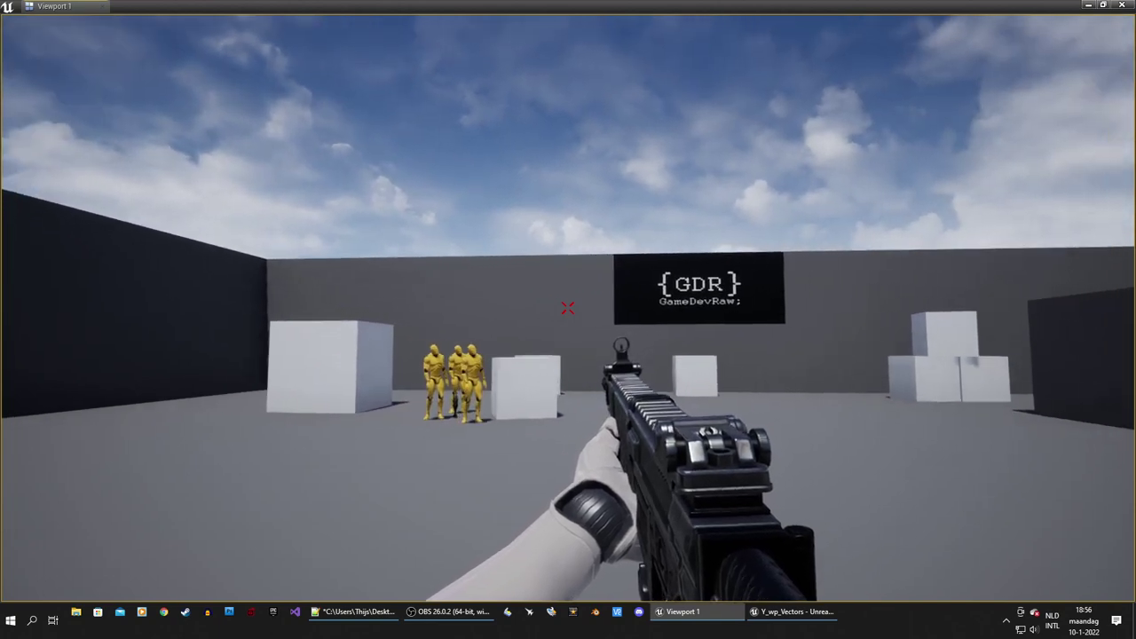
key("d")
key("w")
key("w")
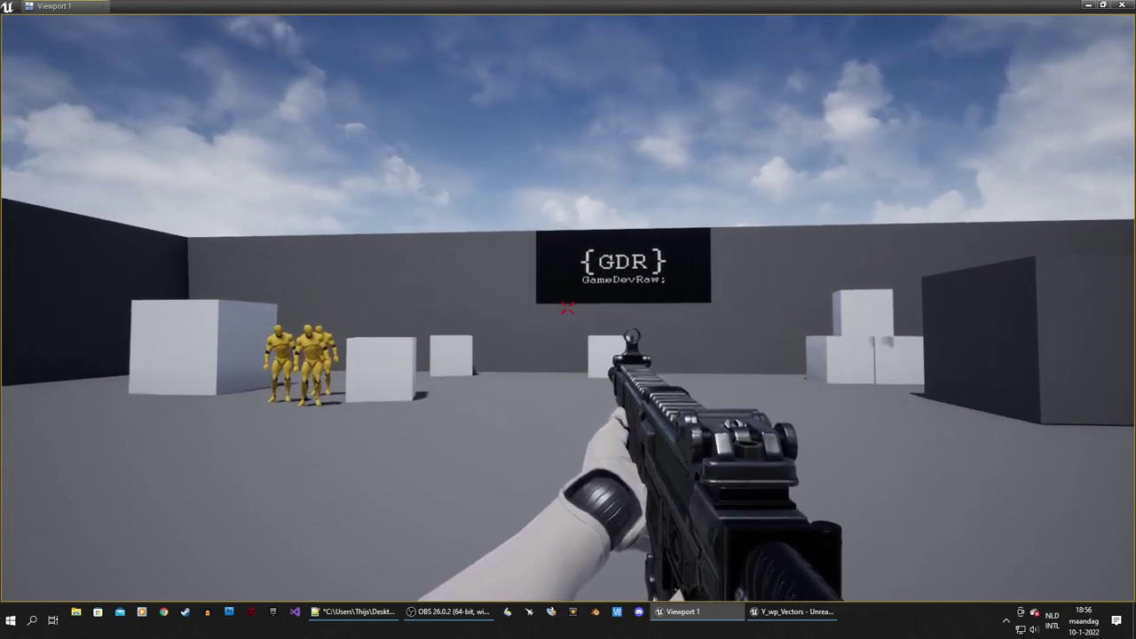
key("d")
key("s")
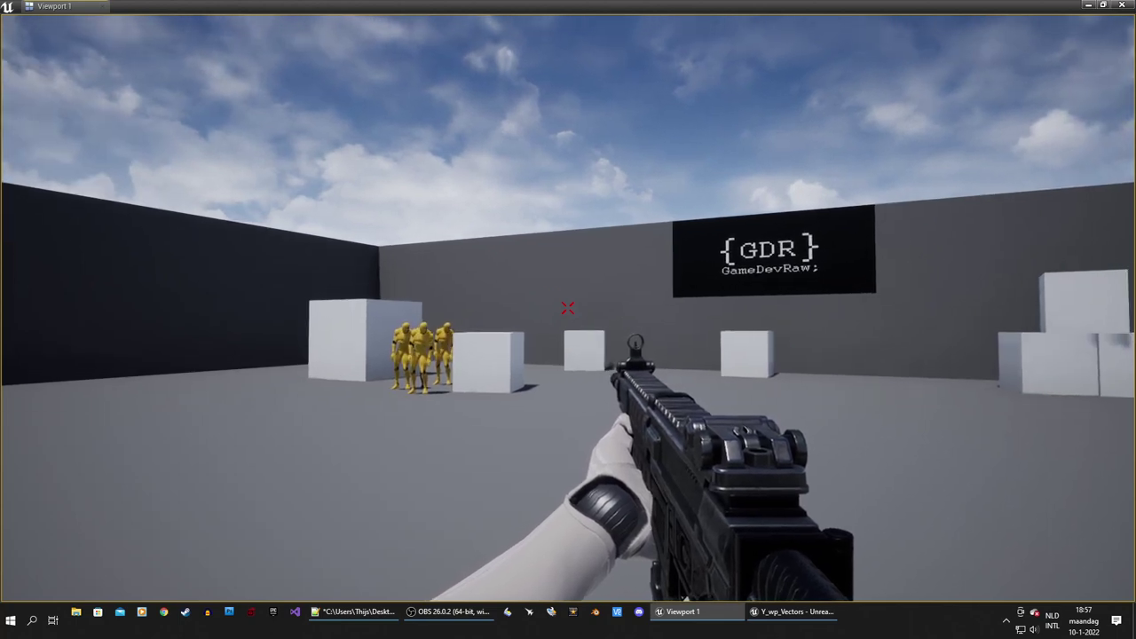
key("Escape")
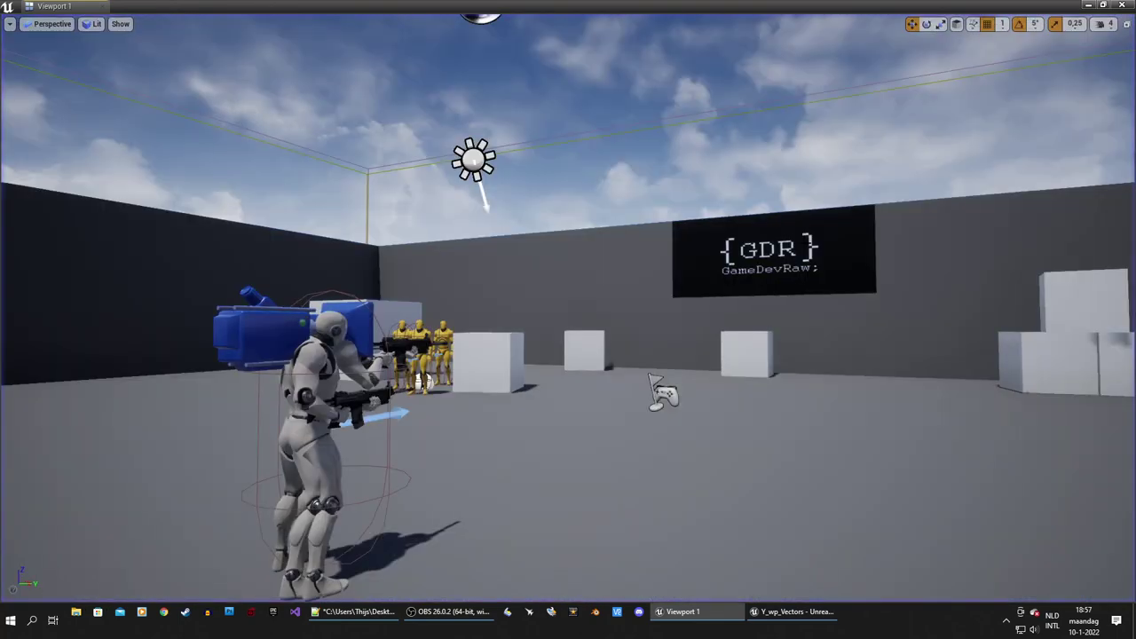
Create an Actor Blueprint class named NewBullet_Prj in the Blueprints folder and open it for editing
left_click(1089, 6)
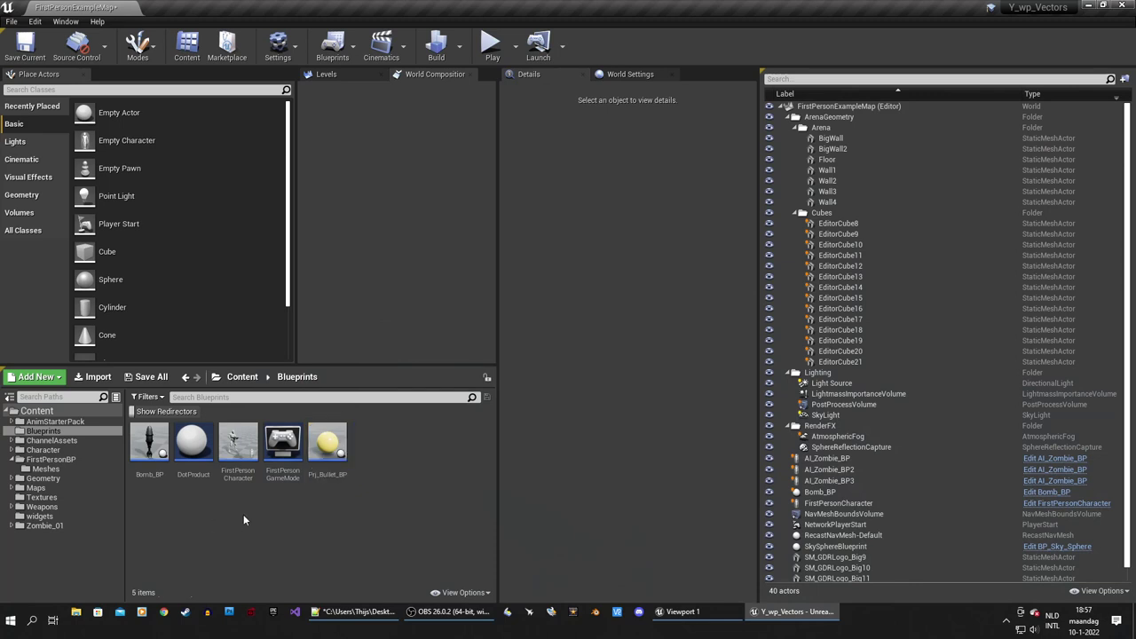
right_click(384, 448)
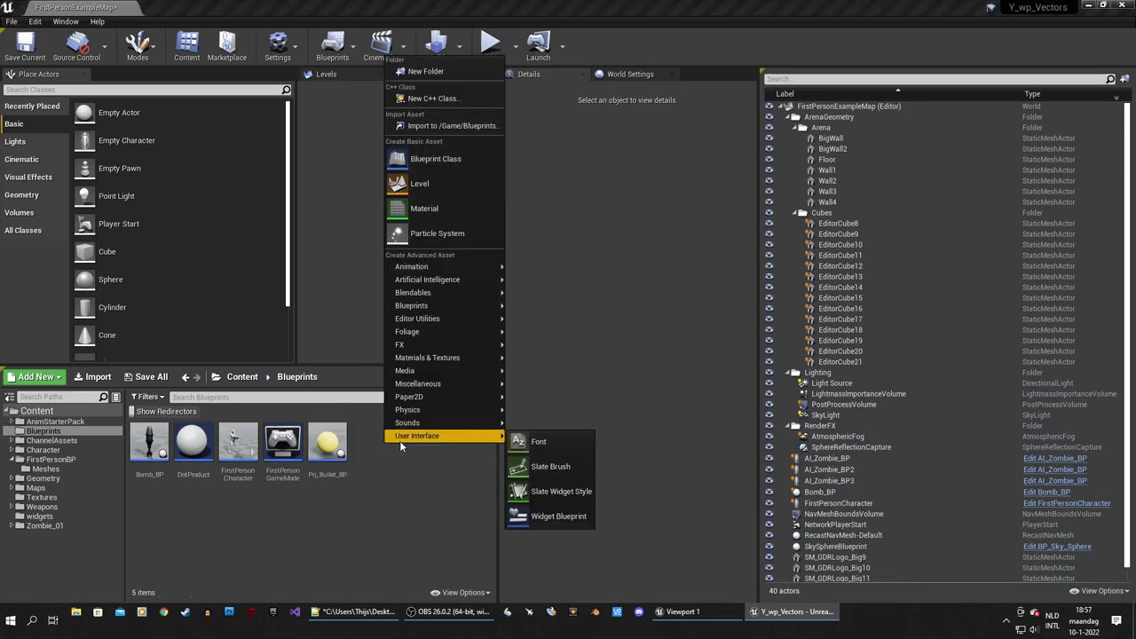
left_click(462, 159)
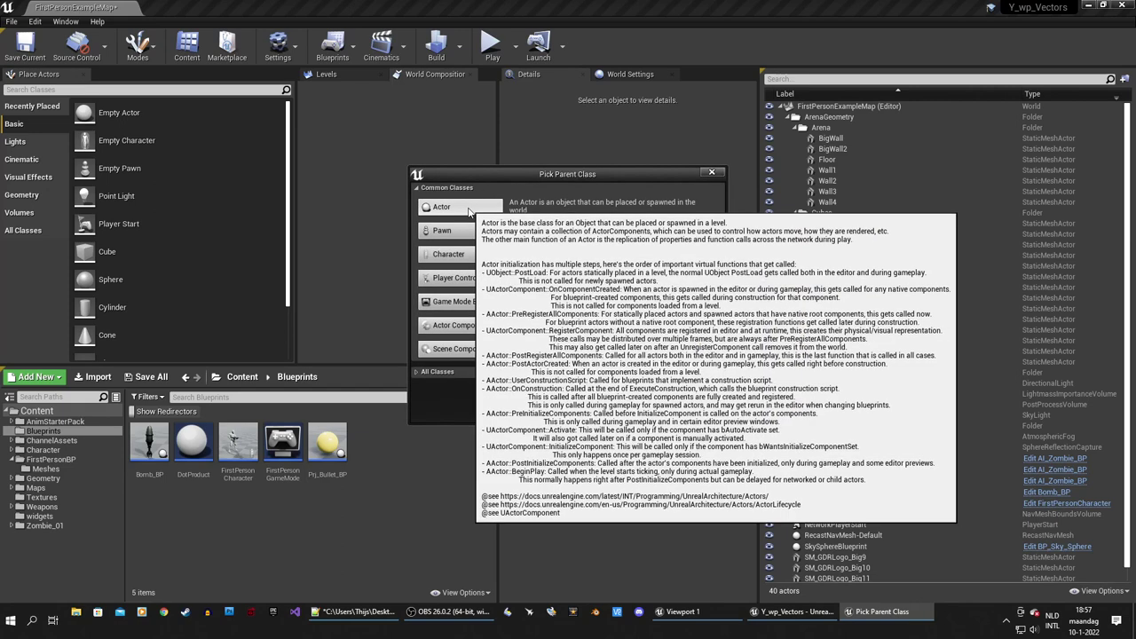
left_click(469, 209)
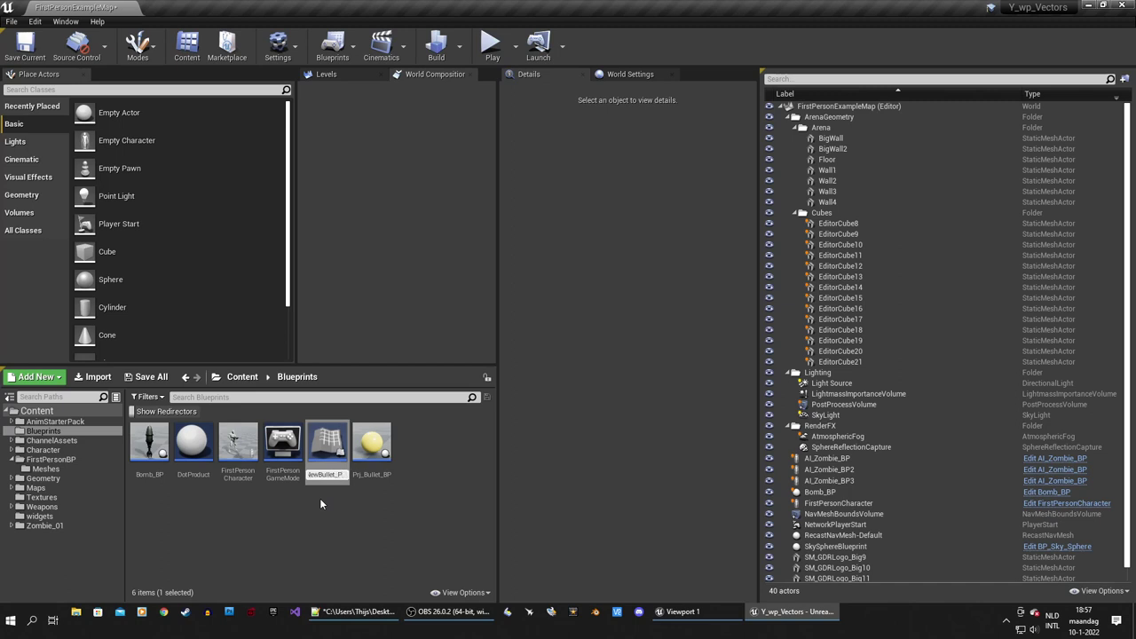
key("Return")
key("Return")
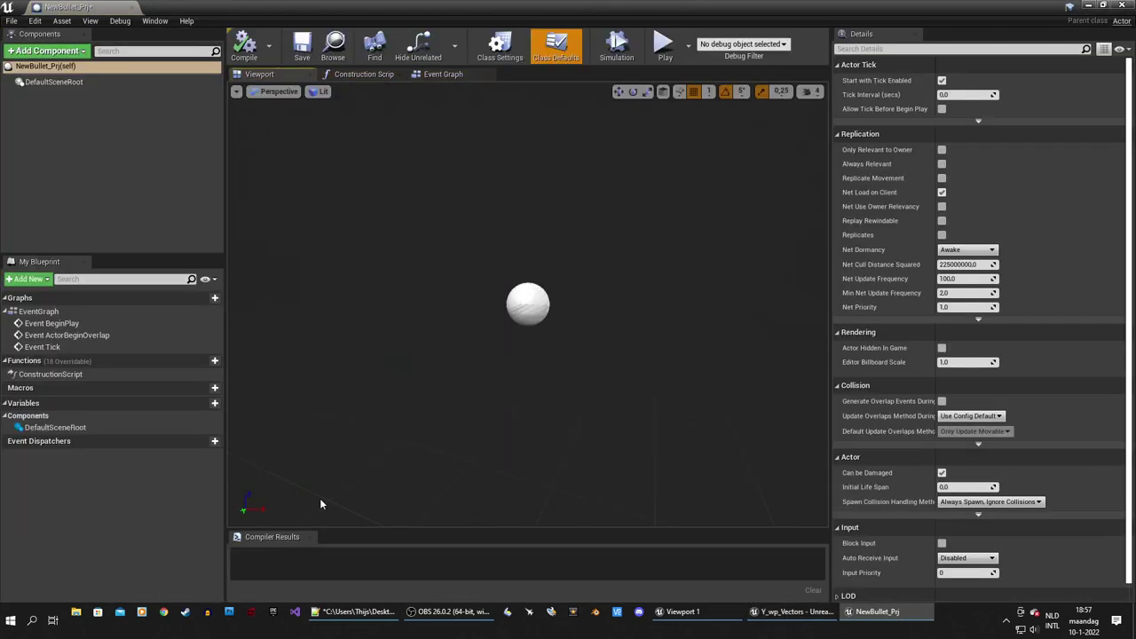
Add a Sphere Collision component and make it the root in place of DefaultSceneRoot
left_click(59, 54)
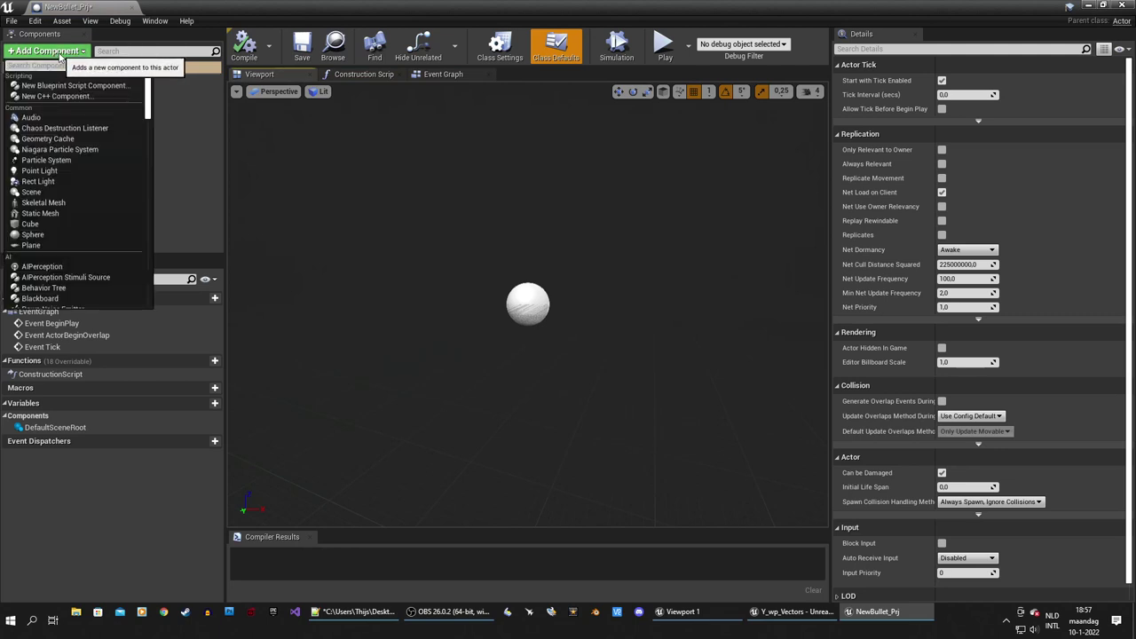
type("coll")
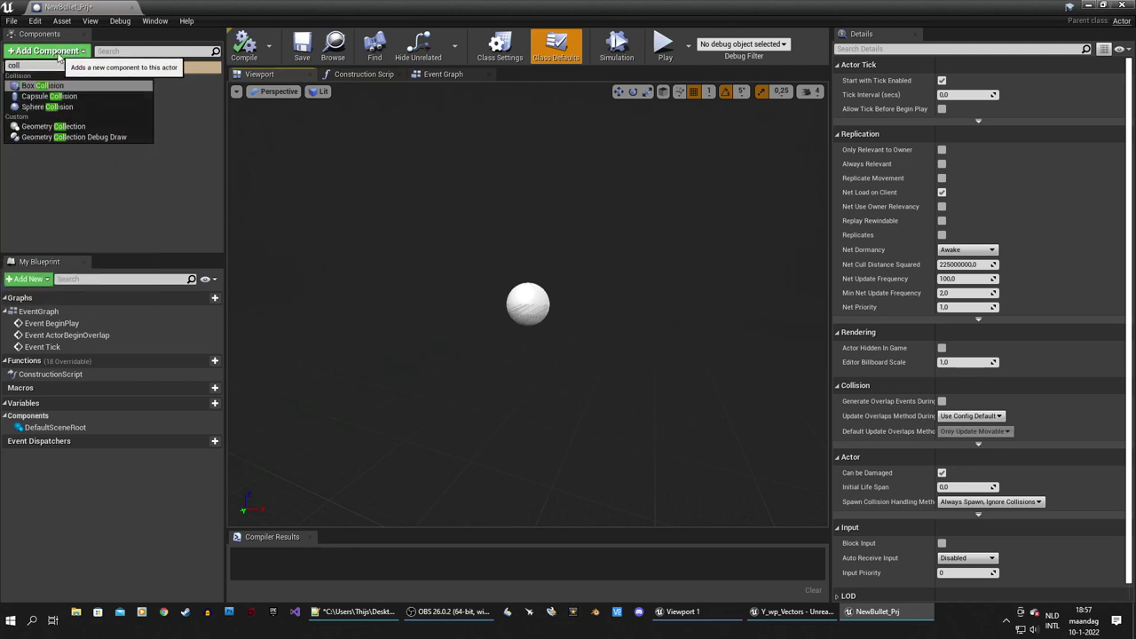
left_click(40, 106)
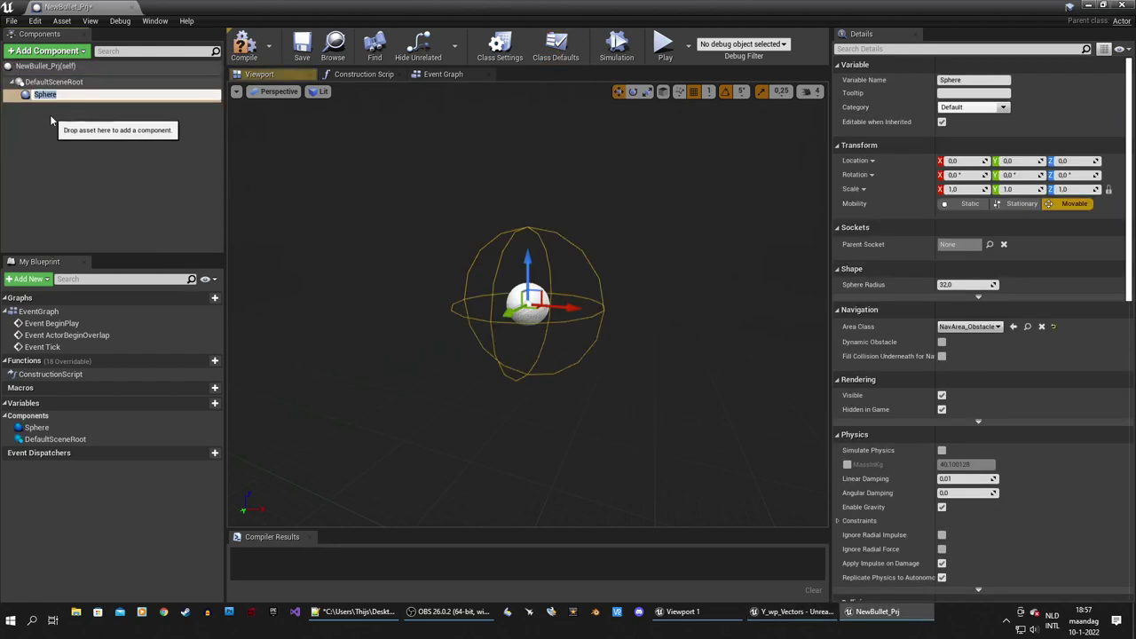
left_click(49, 111)
left_click_drag(41, 94, 45, 84)
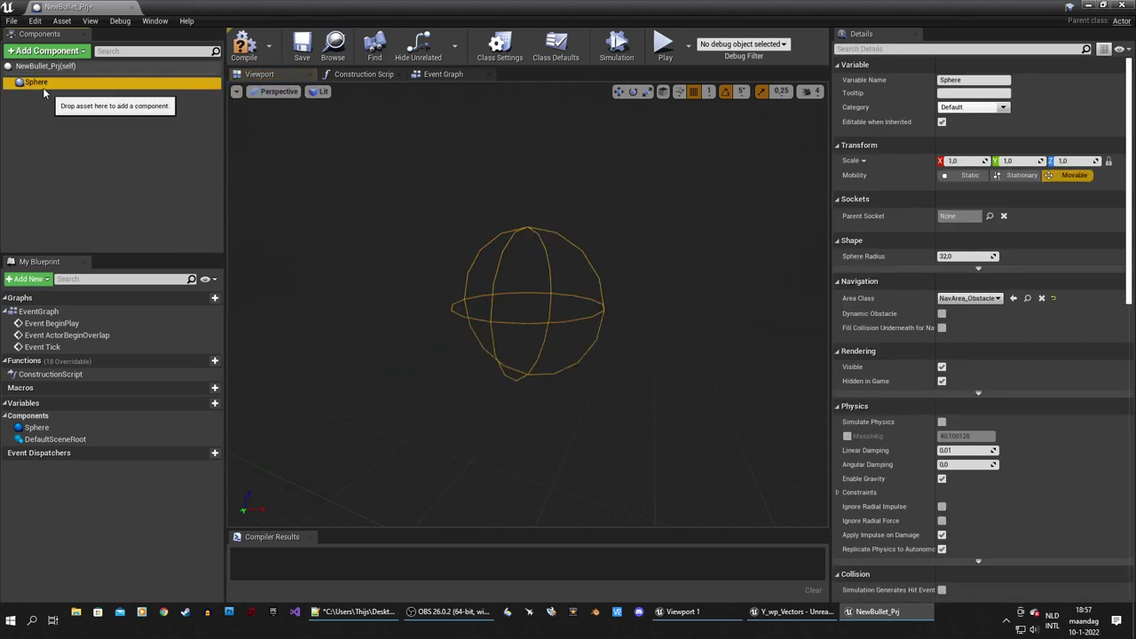
Set the collision sphere's radius to 6
left_click(960, 256)
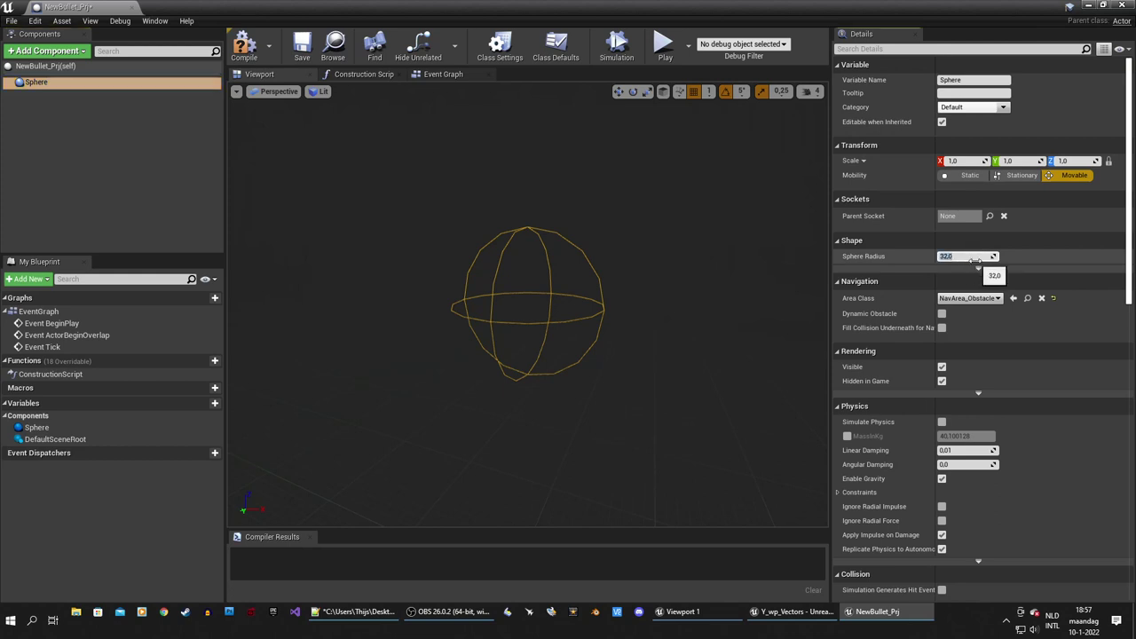
type("6")
key("Return")
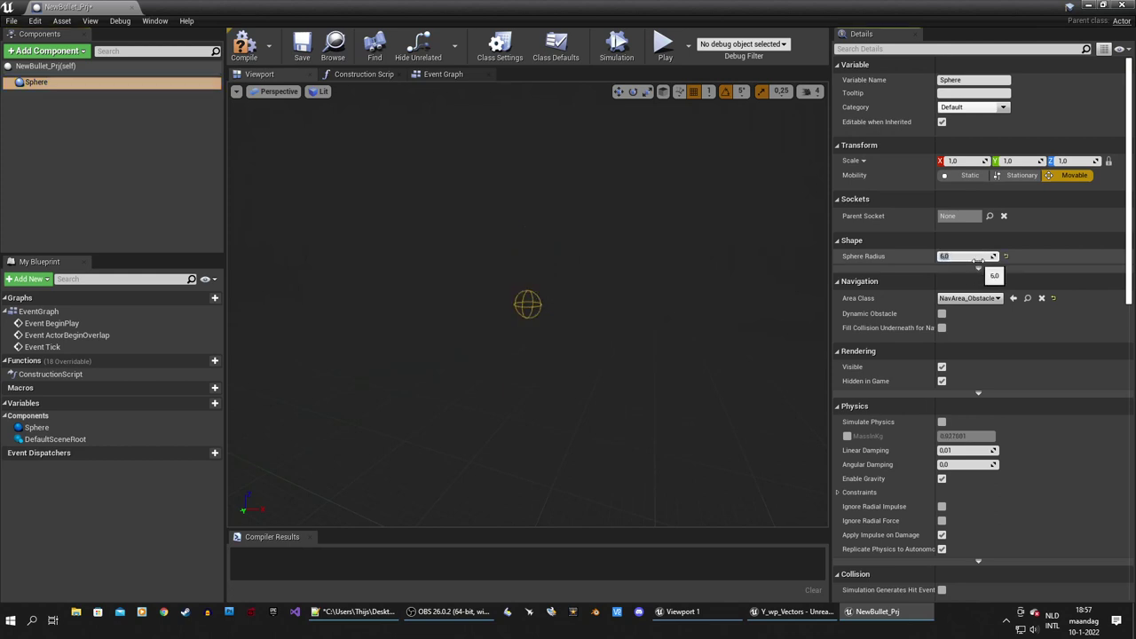
Set the sphere's collision preset to Custom with all responses on Block except Pawn, which is set to Ignore
scroll(1133, 300, "down", 5)
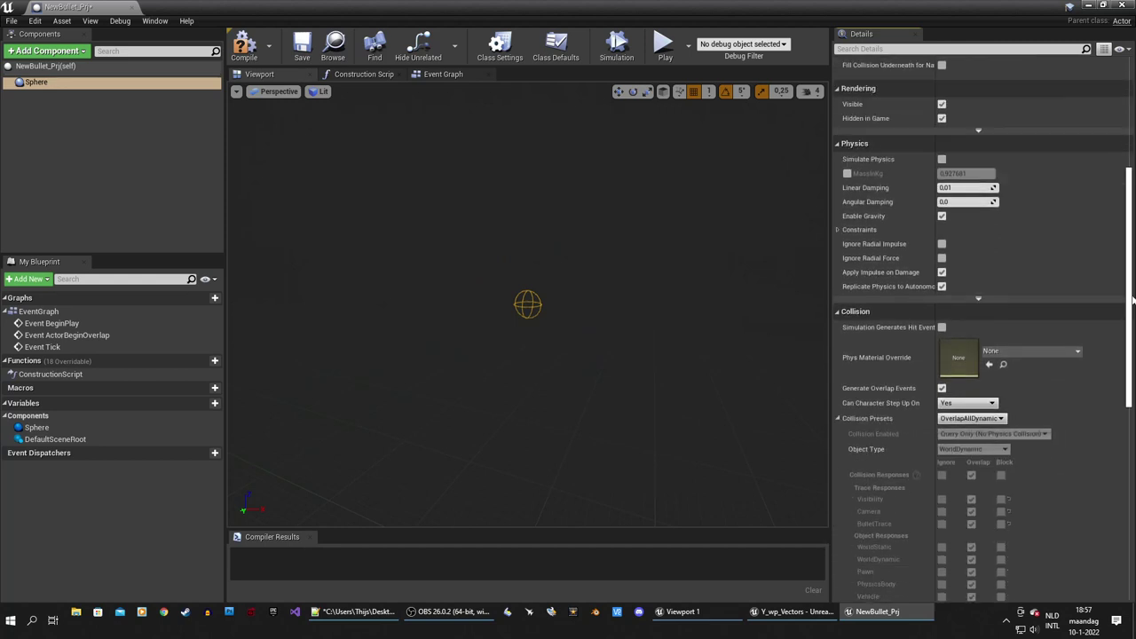
scroll(1133, 301, "down", 3)
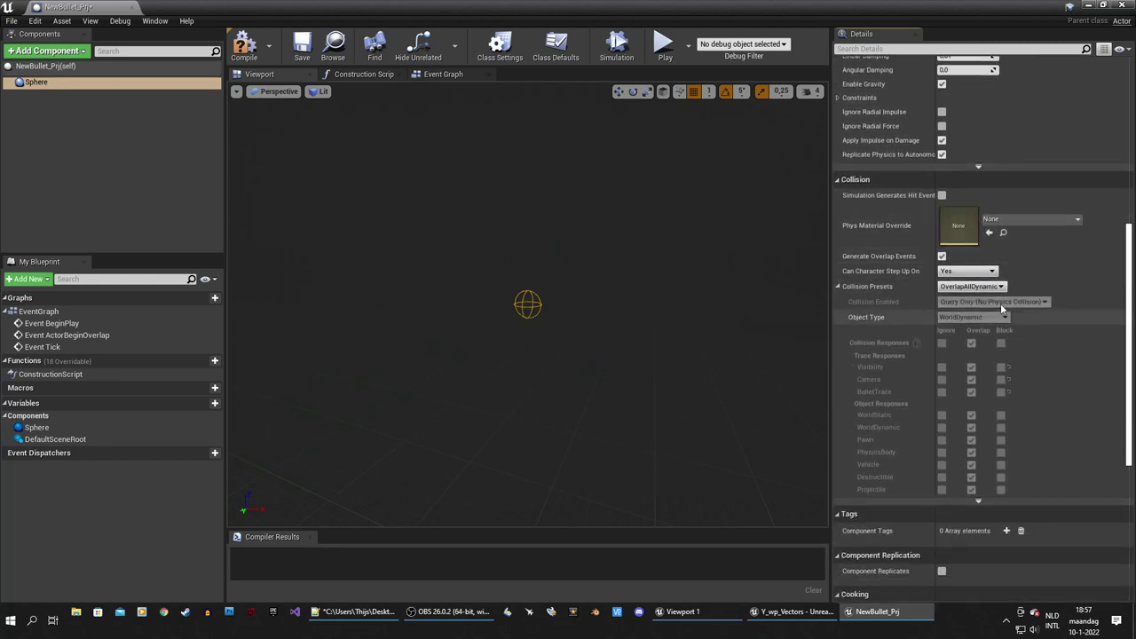
left_click(973, 287)
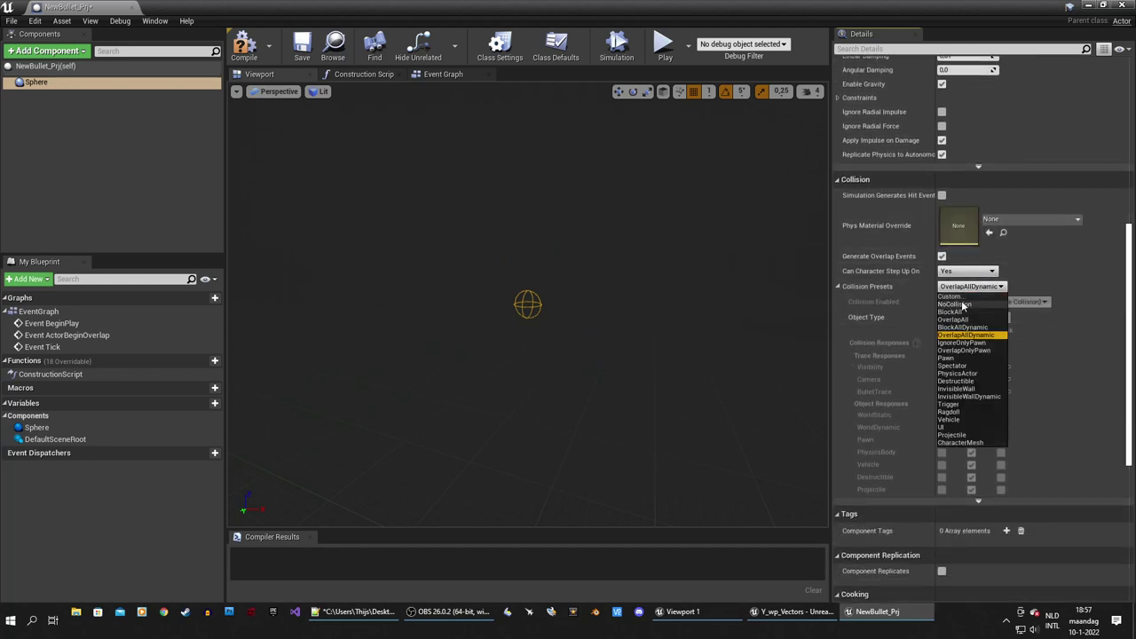
left_click(955, 296)
left_click(1002, 345)
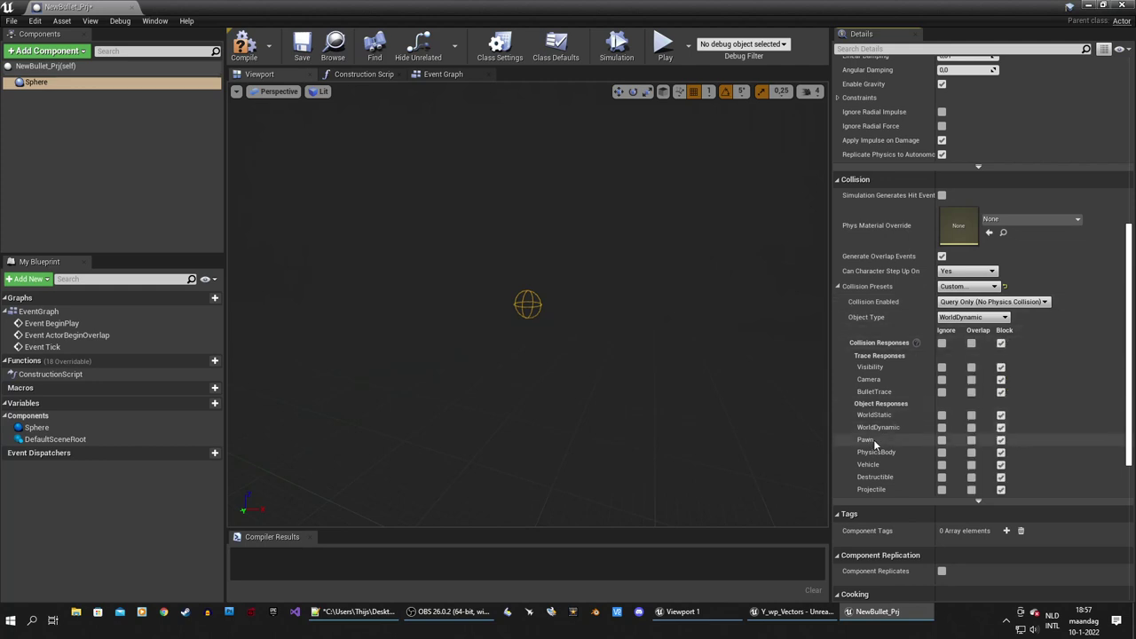
left_click(942, 440)
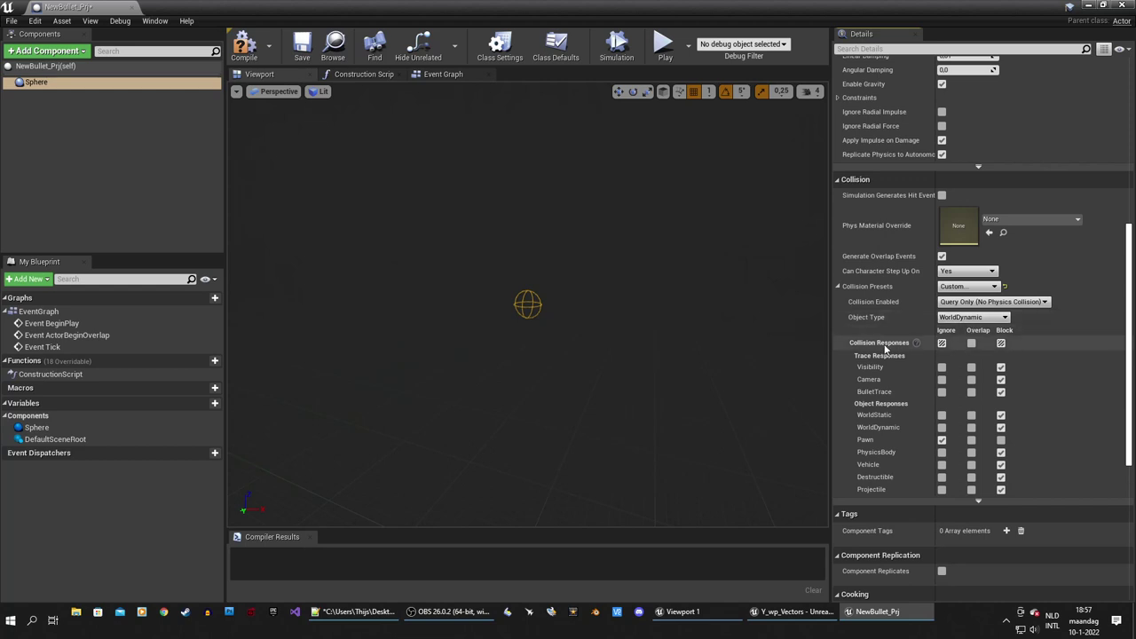
right_click_drag(586, 311, 676, 353)
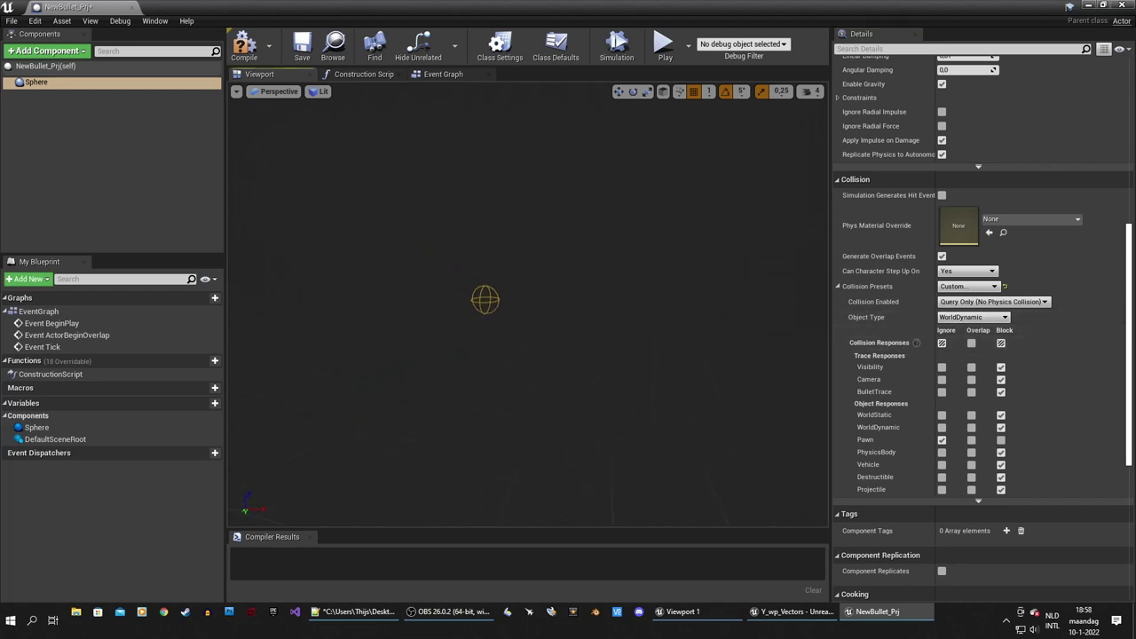
Add a Static Mesh component as a child of the Sphere, keeping its default name
left_click(36, 110)
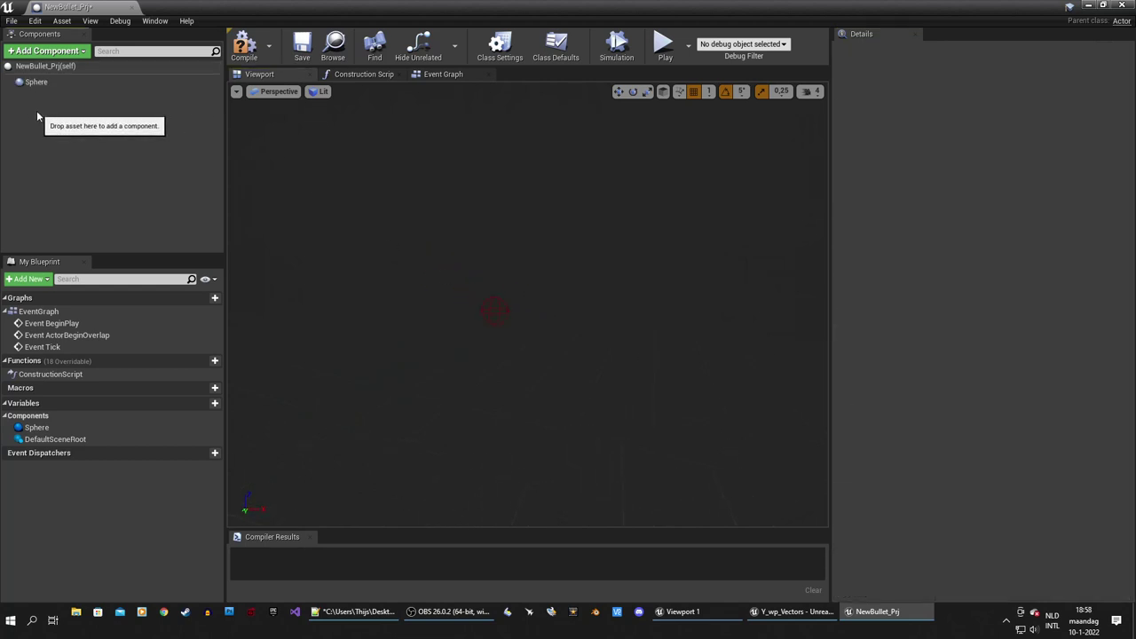
left_click(36, 83)
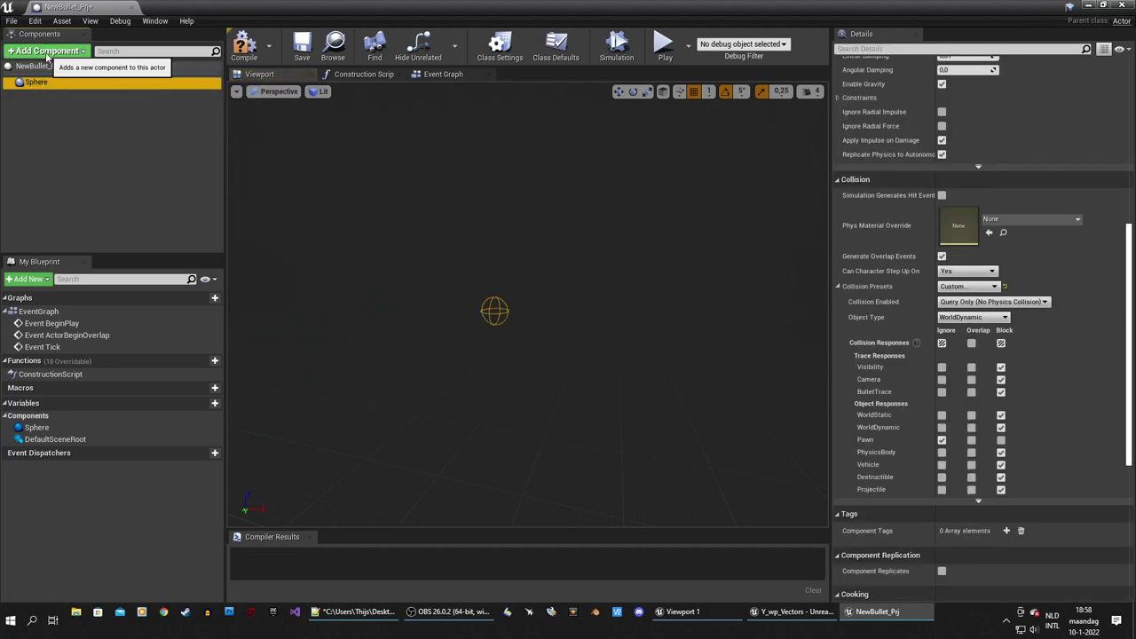
left_click(46, 50)
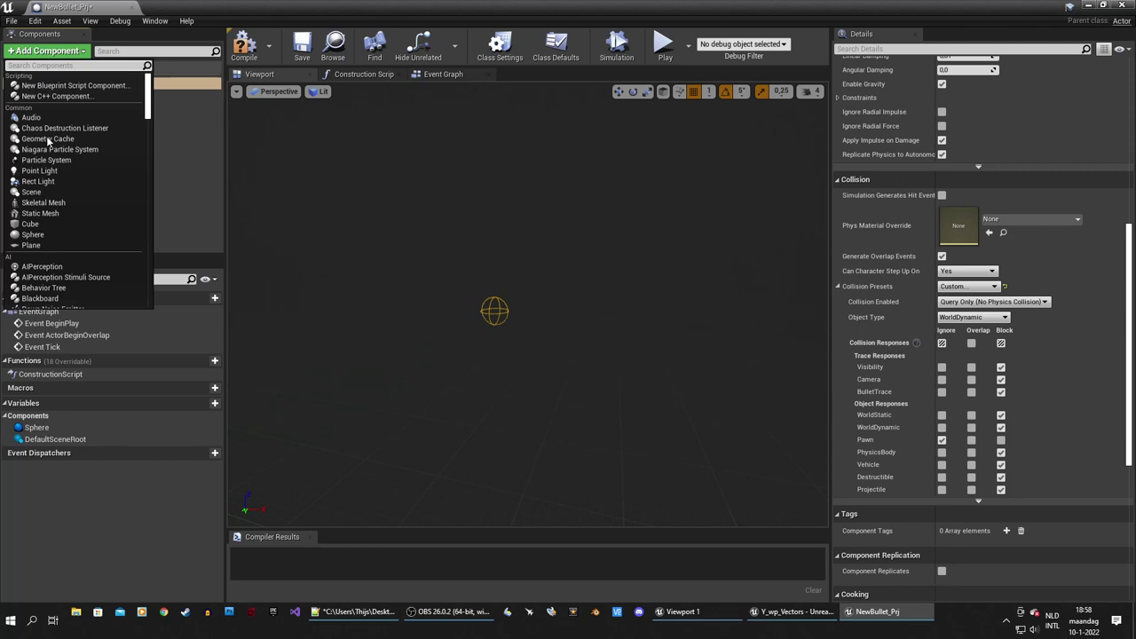
left_click(48, 213)
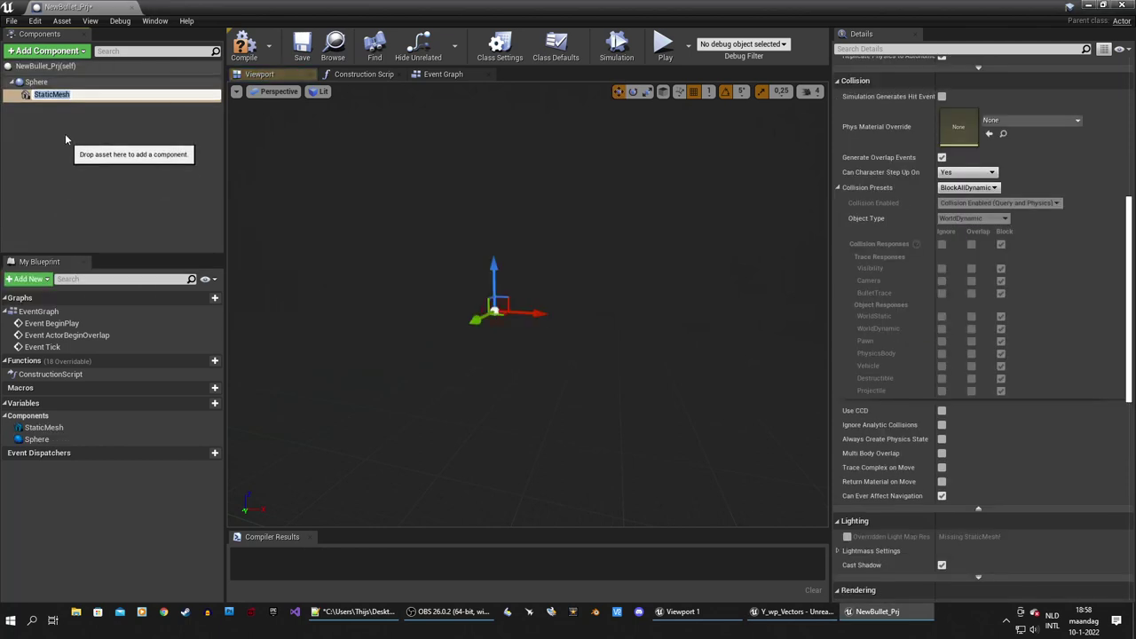
left_click(71, 121)
left_click(63, 95)
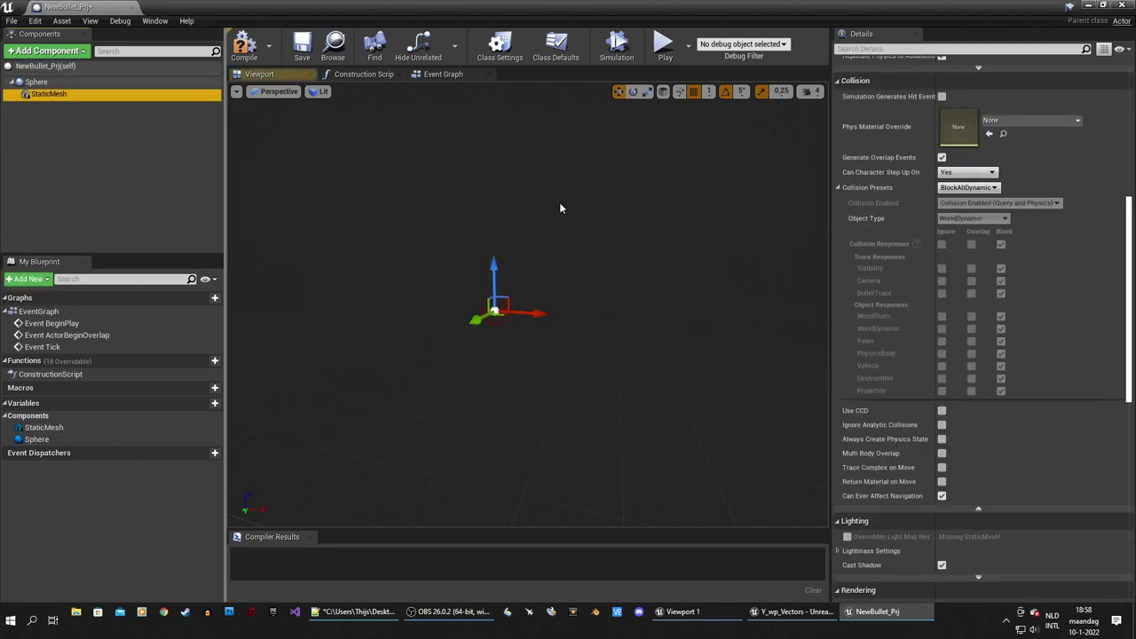
Assign FirstPersonProjectileMesh to the new Static Mesh component
scroll(1074, 266, "up", 5)
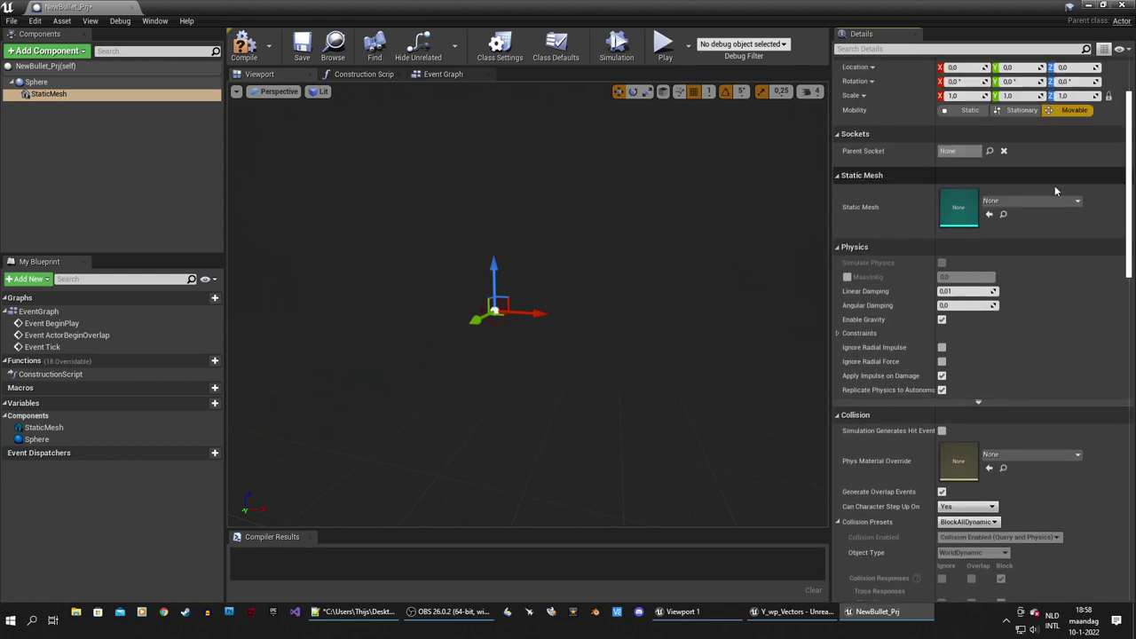
left_click(993, 203)
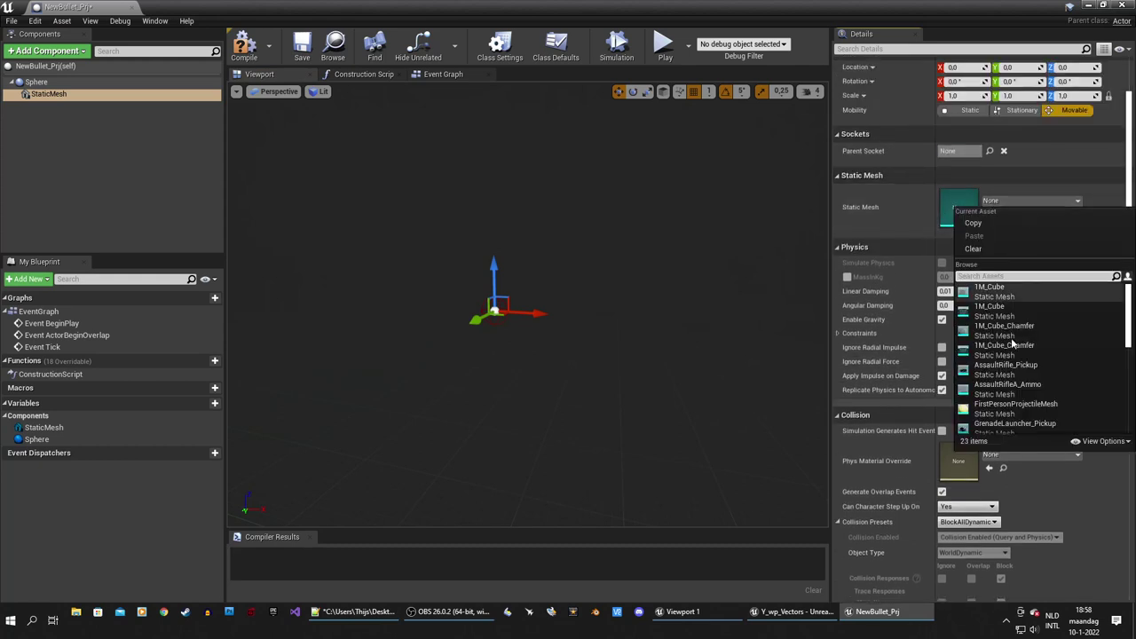
left_click(1018, 410)
scroll(492, 314, "up", 2)
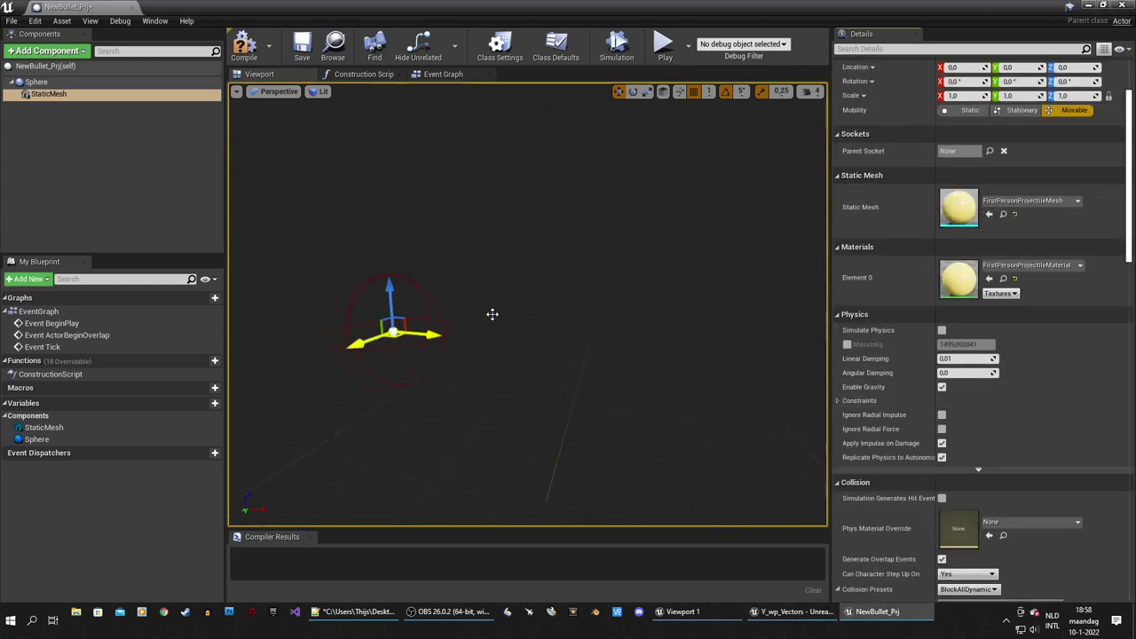
scroll(492, 314, "down", 5)
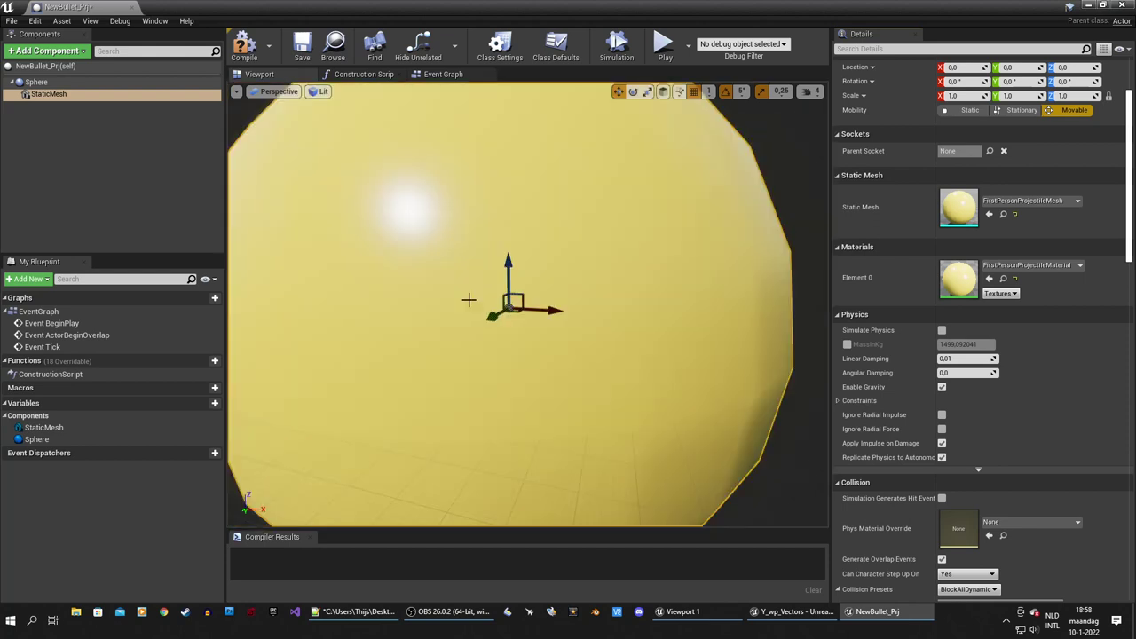
Scale the static mesh uniformly to fit the collision sphere, trying 0.04 and settling on 0.035 for all axes
left_click(31, 82)
left_click(43, 94)
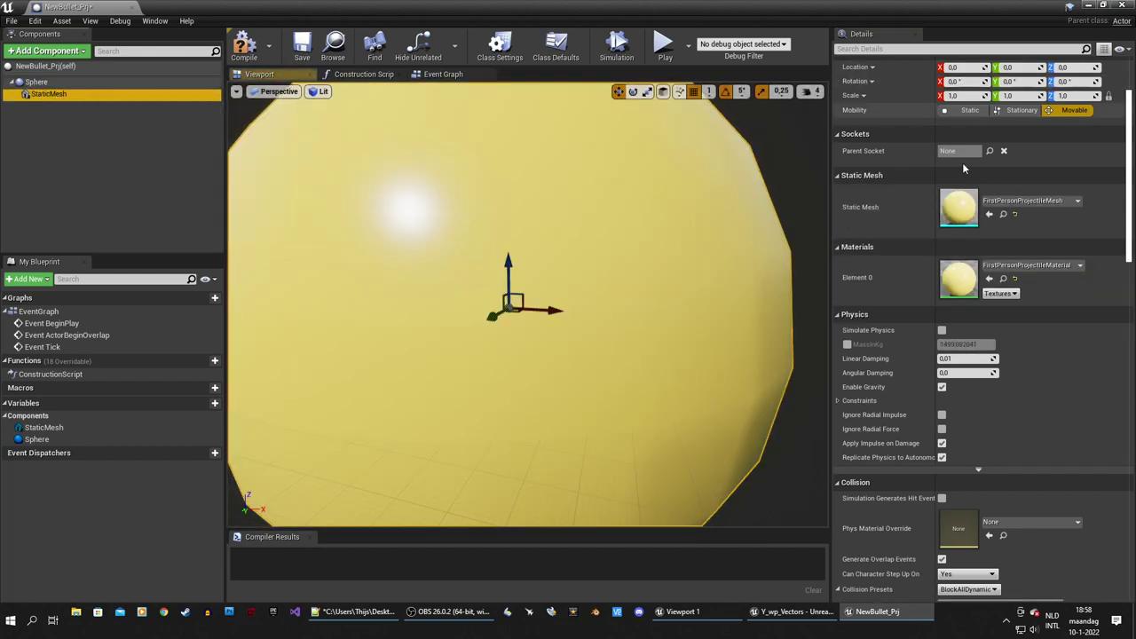
left_click(972, 97)
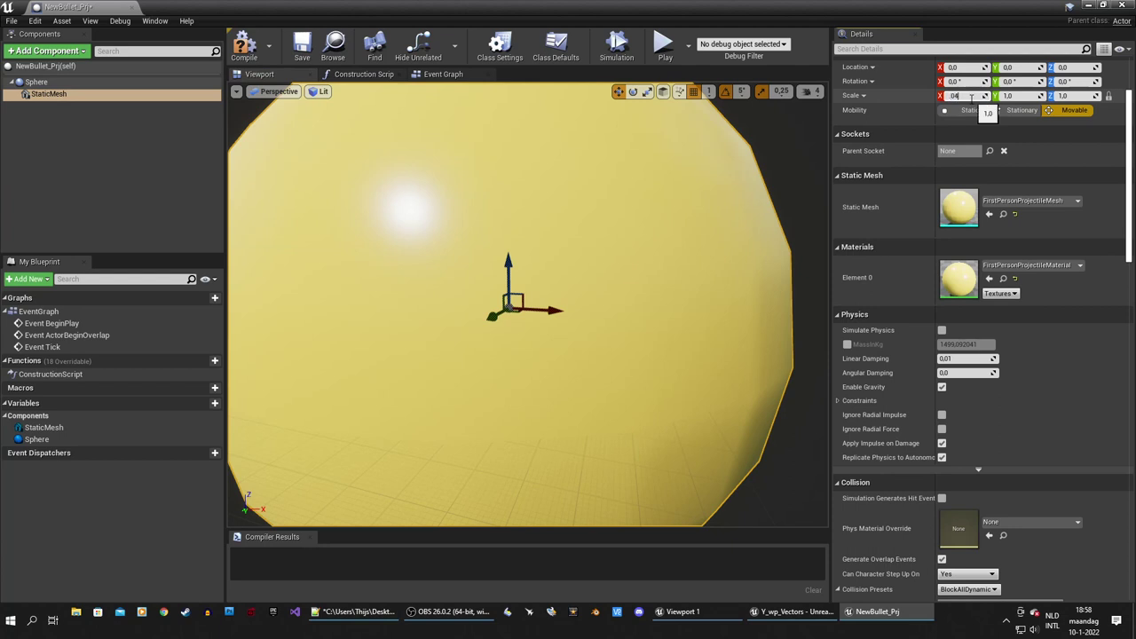
type("0.04")
key("Return")
left_click_drag(561, 340, 560, 364)
left_click_drag(561, 310, 561, 302)
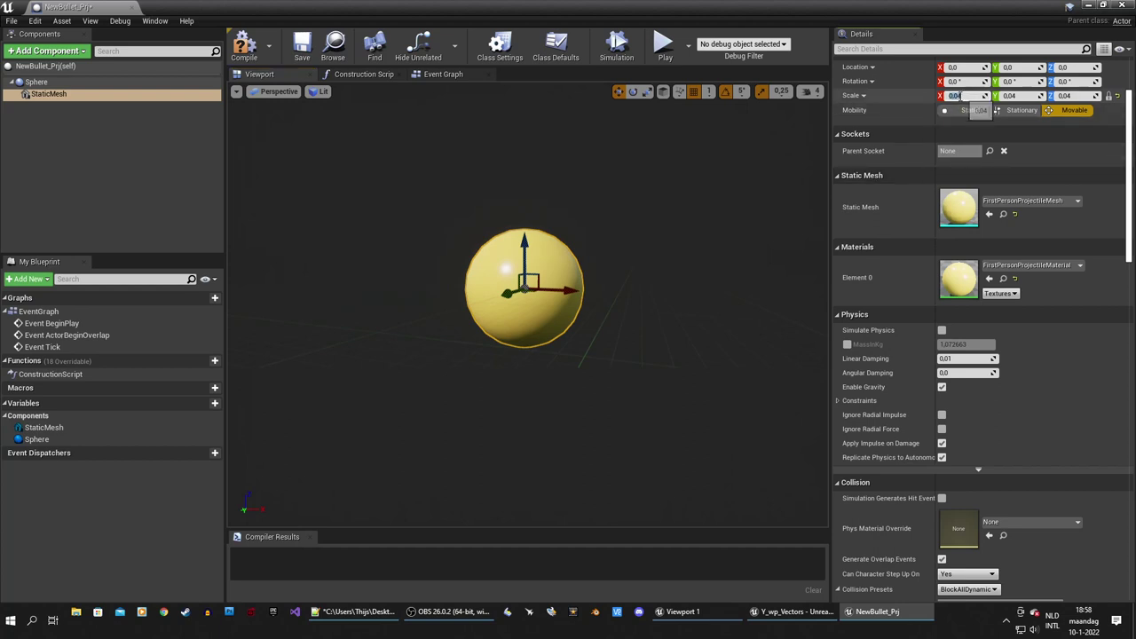
type("0.035")
key("Return")
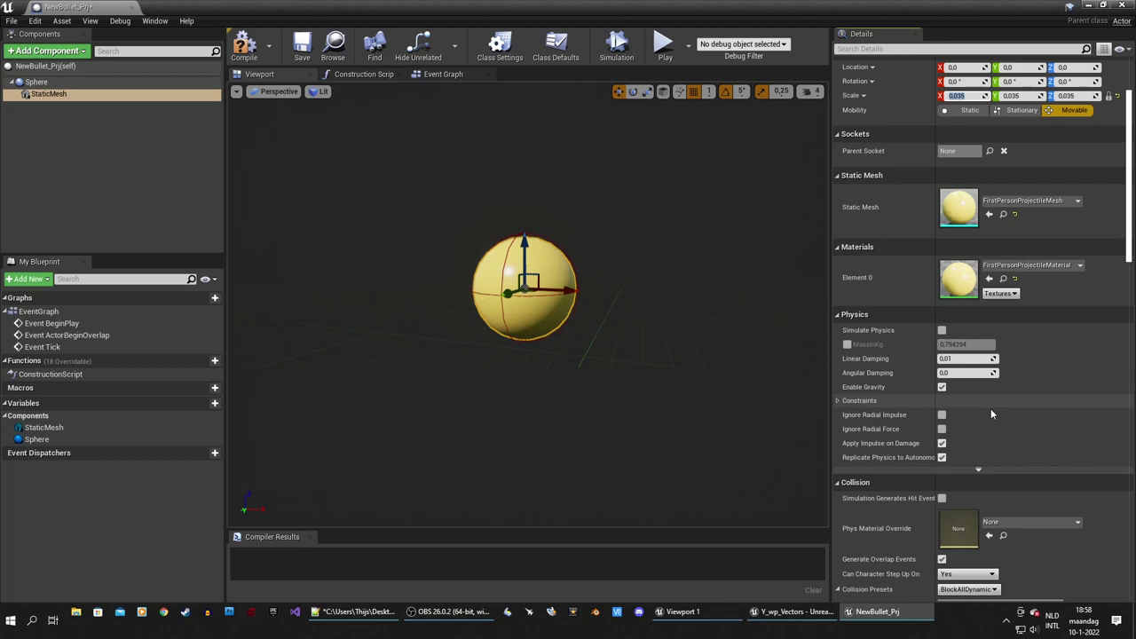
Set the static mesh's collision preset to NoCollision and deselect the component
scroll(1003, 404, "down", 3)
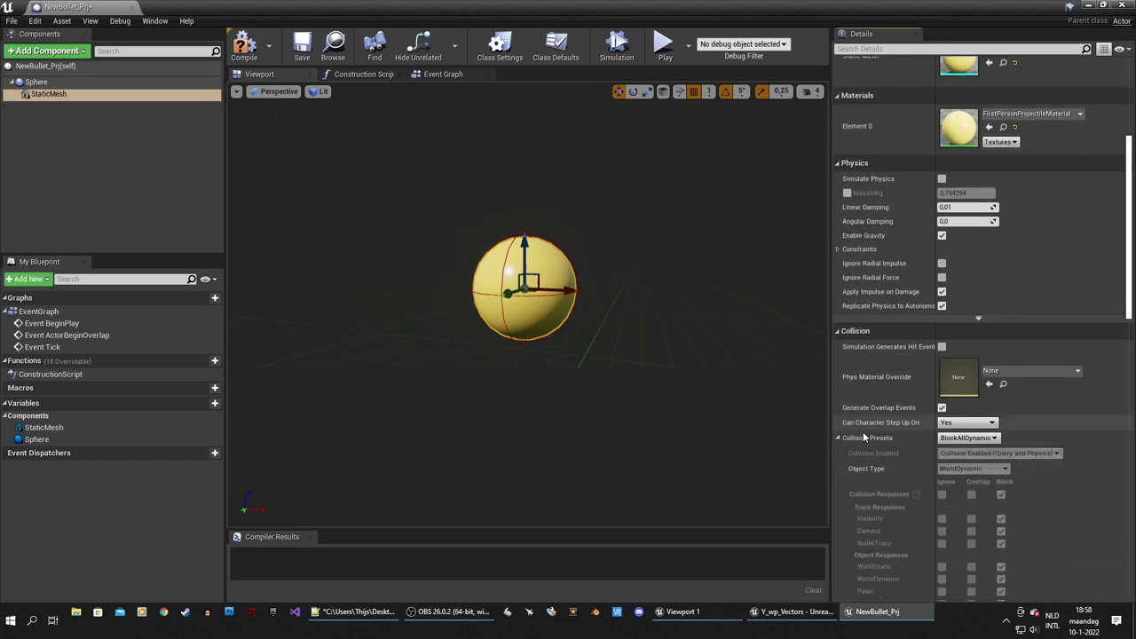
left_click(967, 438)
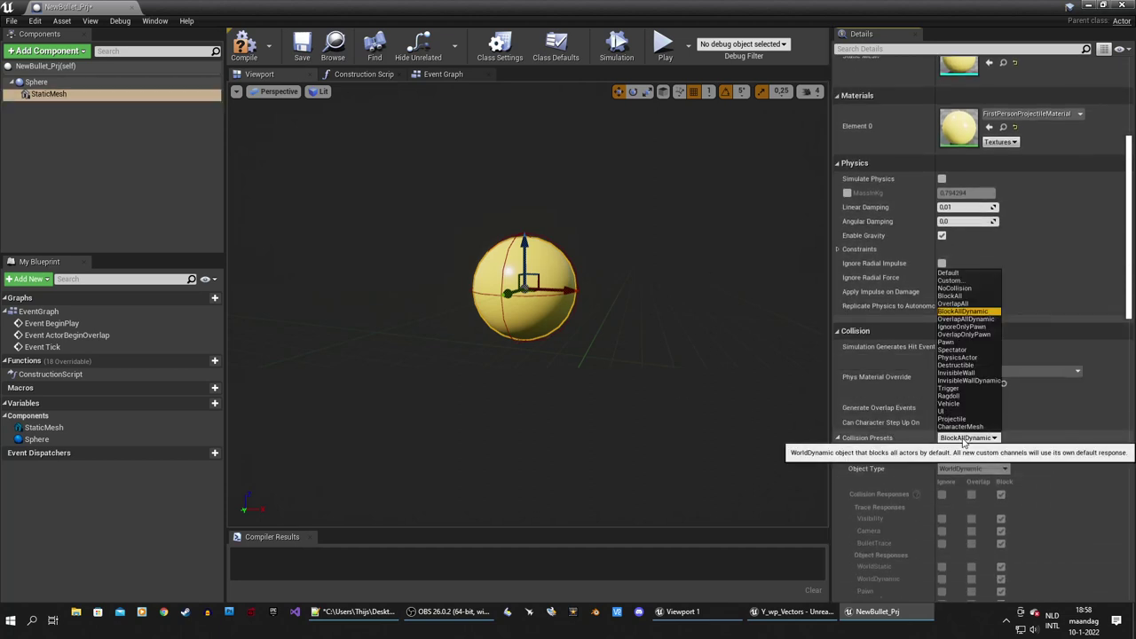
left_click(952, 288)
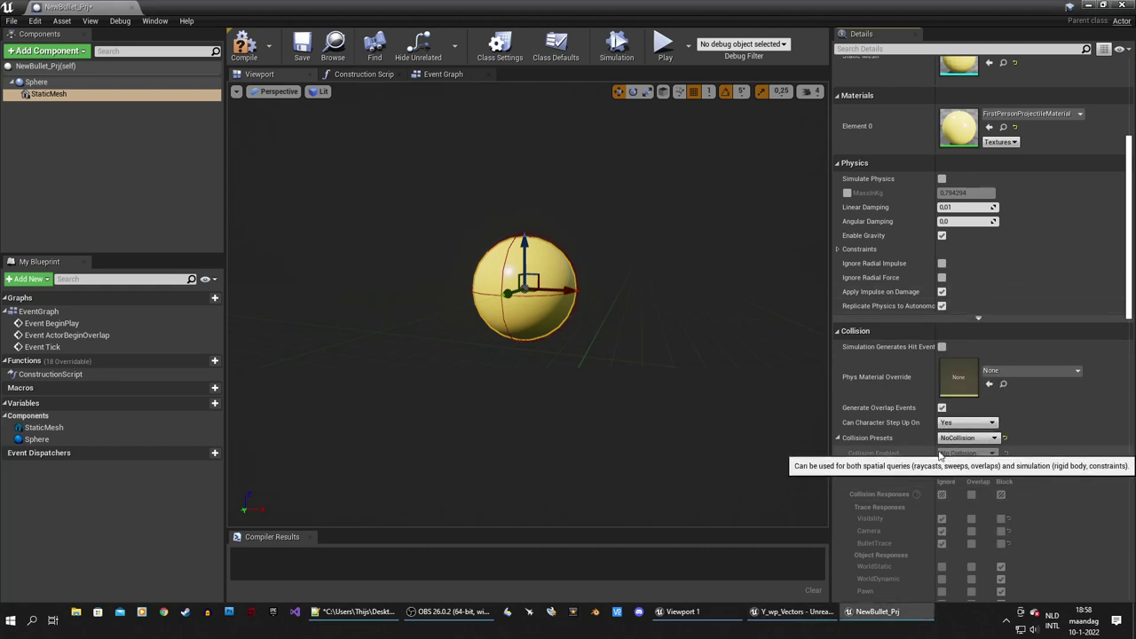
left_click(43, 160)
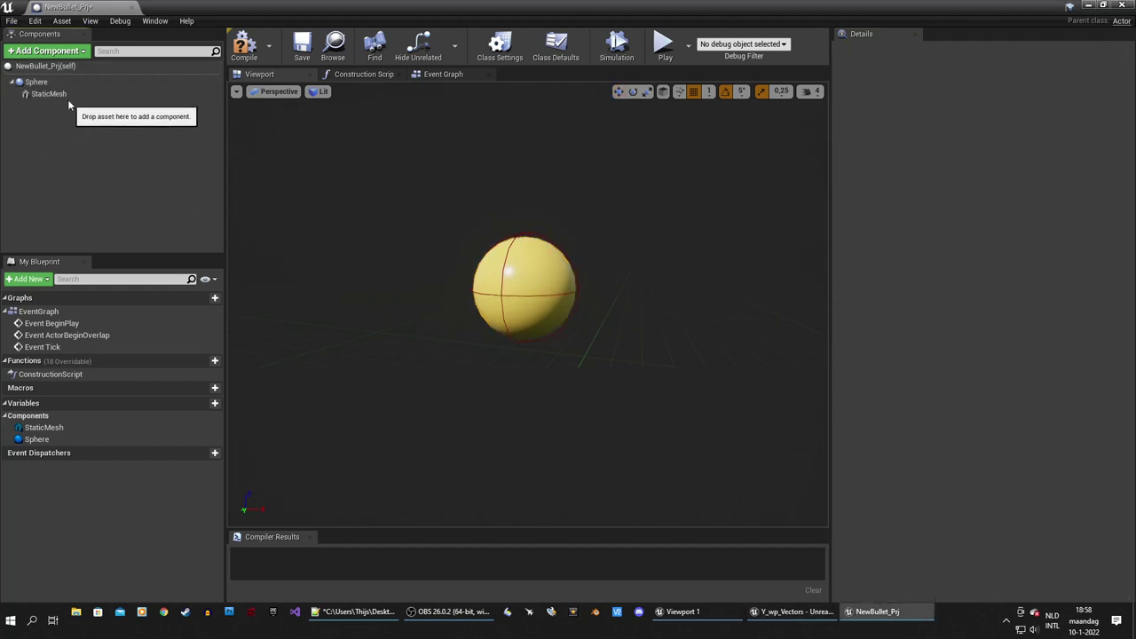
Add a Projectile Movement component to the Blueprint, keeping its default name
left_click(39, 52)
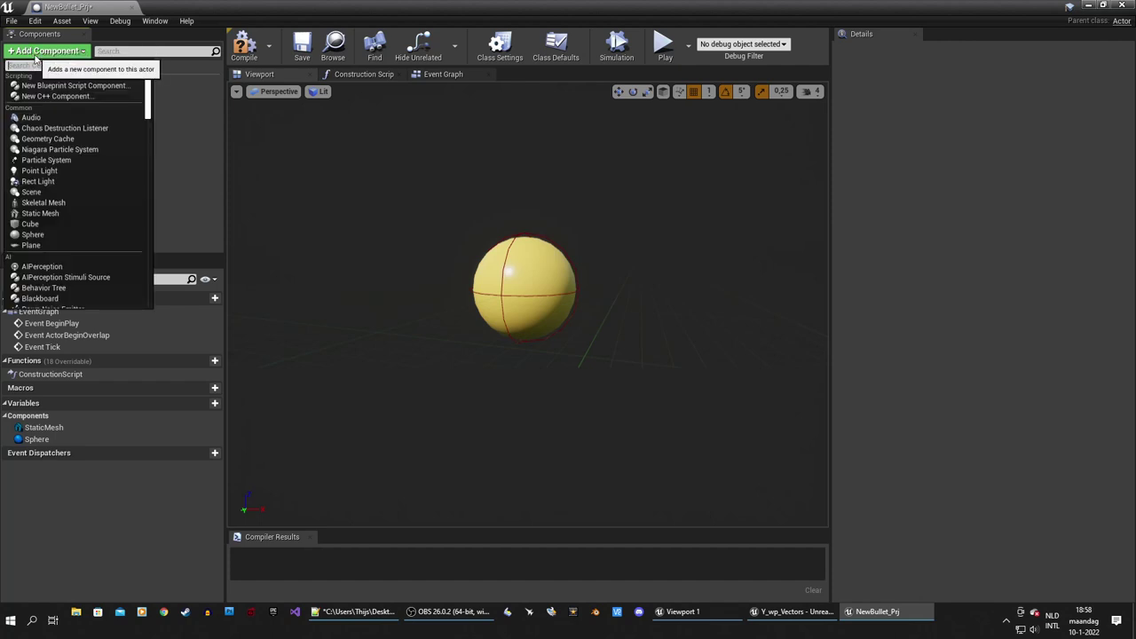
type("projec")
key("Return")
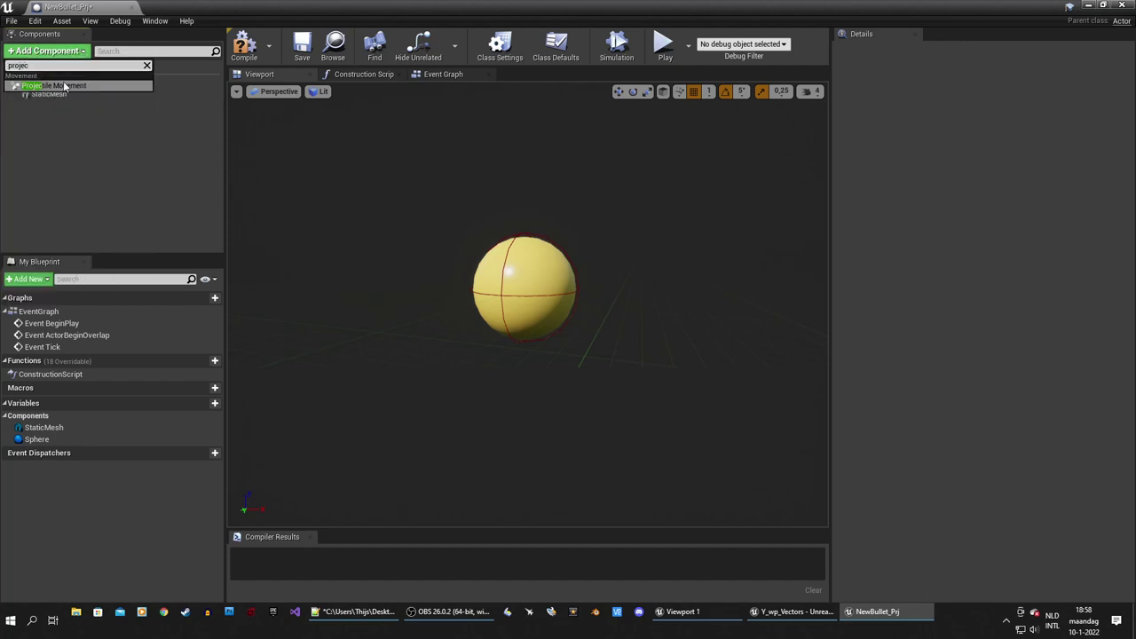
left_click(81, 143)
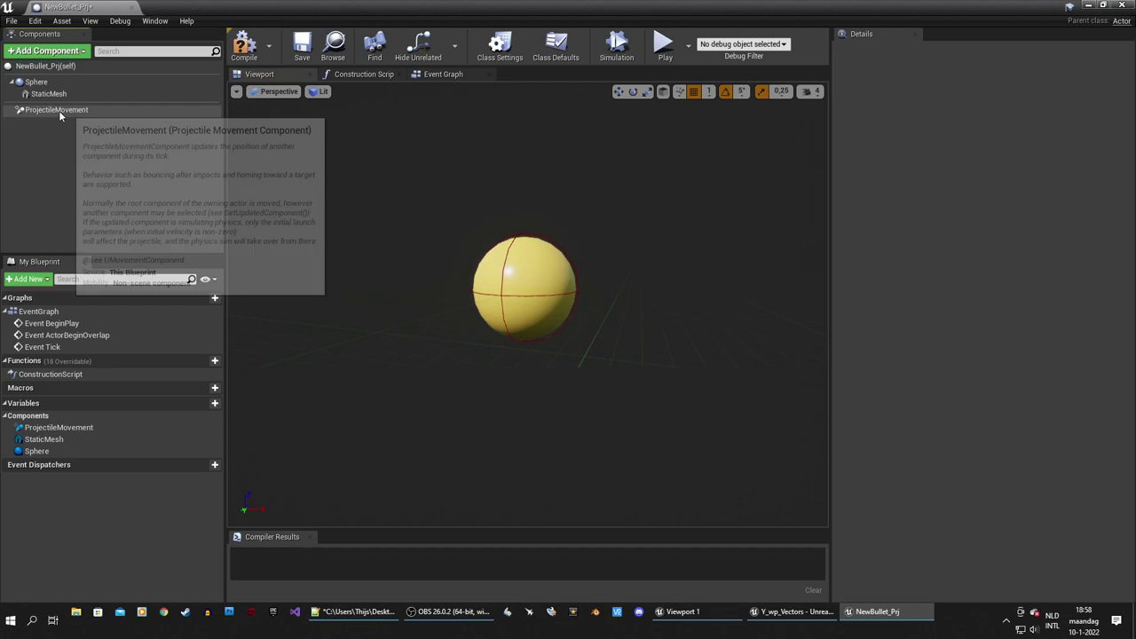
Set the ProjectileMovement component's Initial Speed and Max Speed to 2000 and its Projectile Gravity Scale to 0
left_click(59, 110)
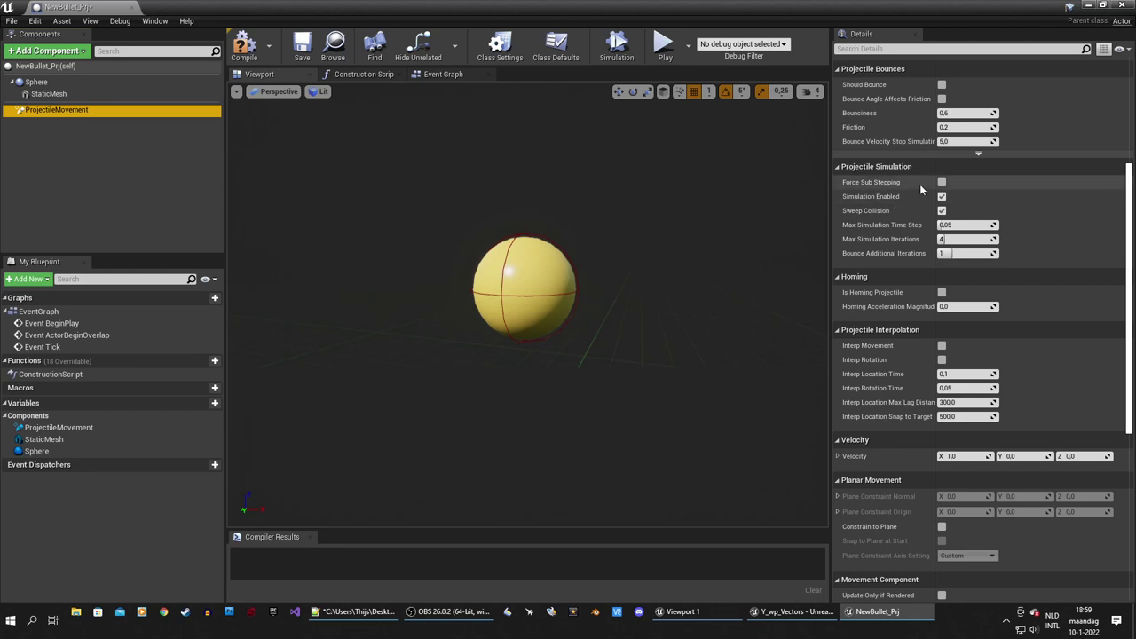
scroll(920, 184, "up", 5)
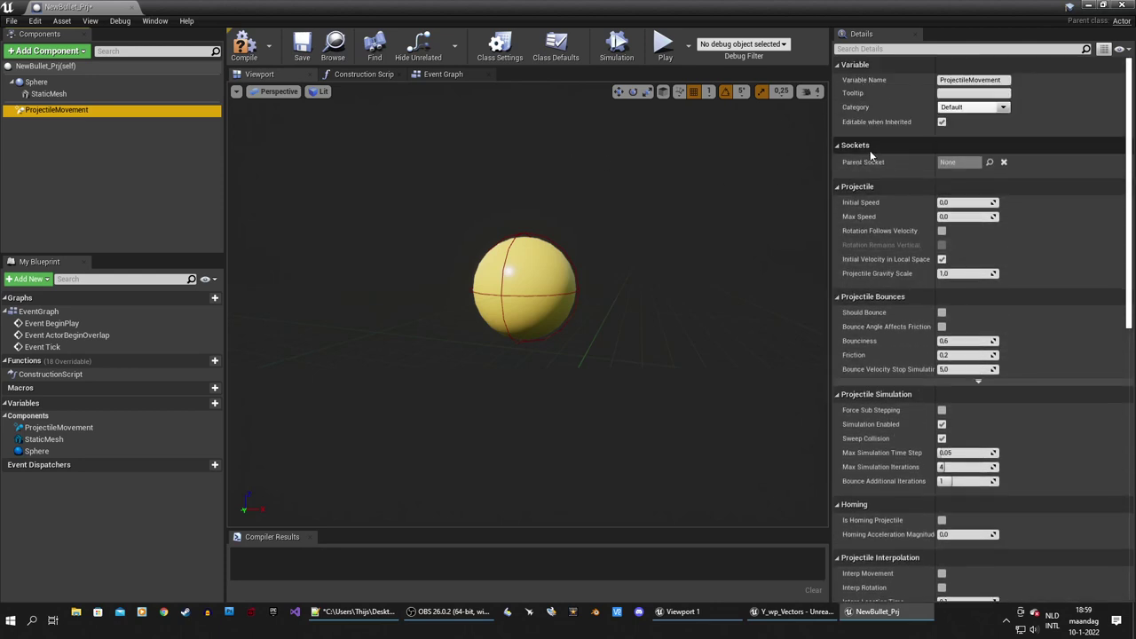
left_click(960, 203)
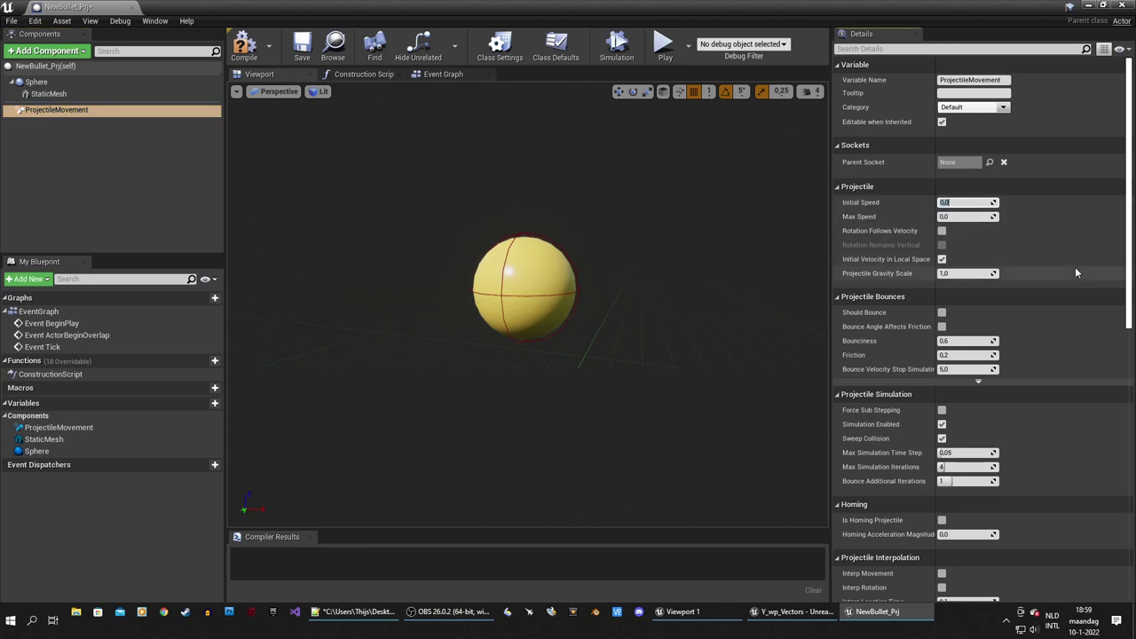
type("2000")
key("Return")
left_click(975, 216)
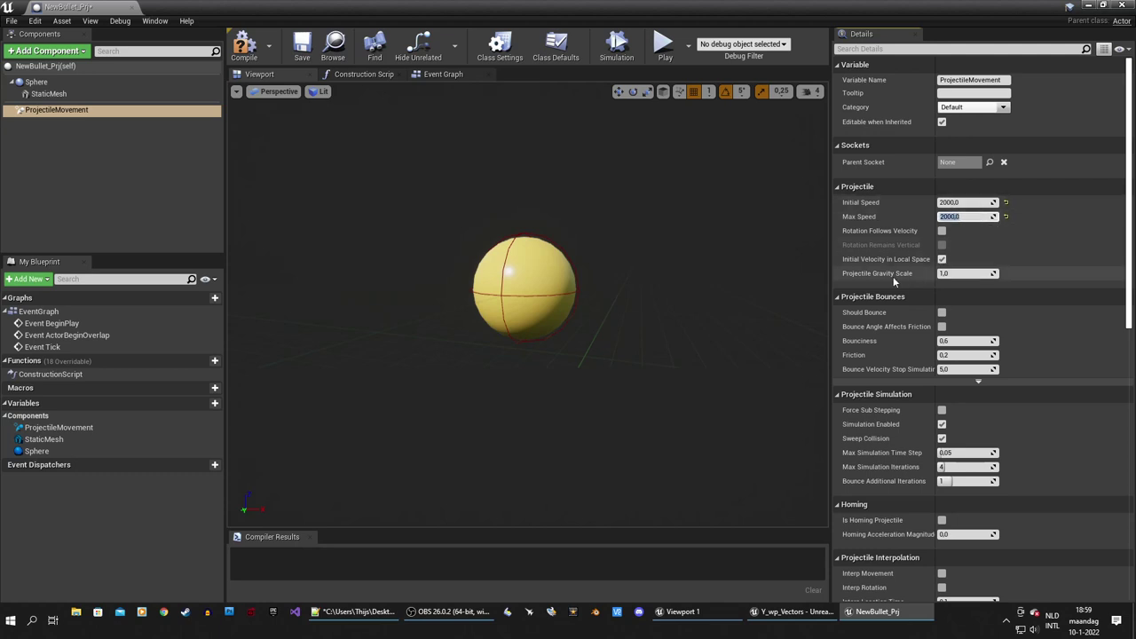
left_click(976, 274)
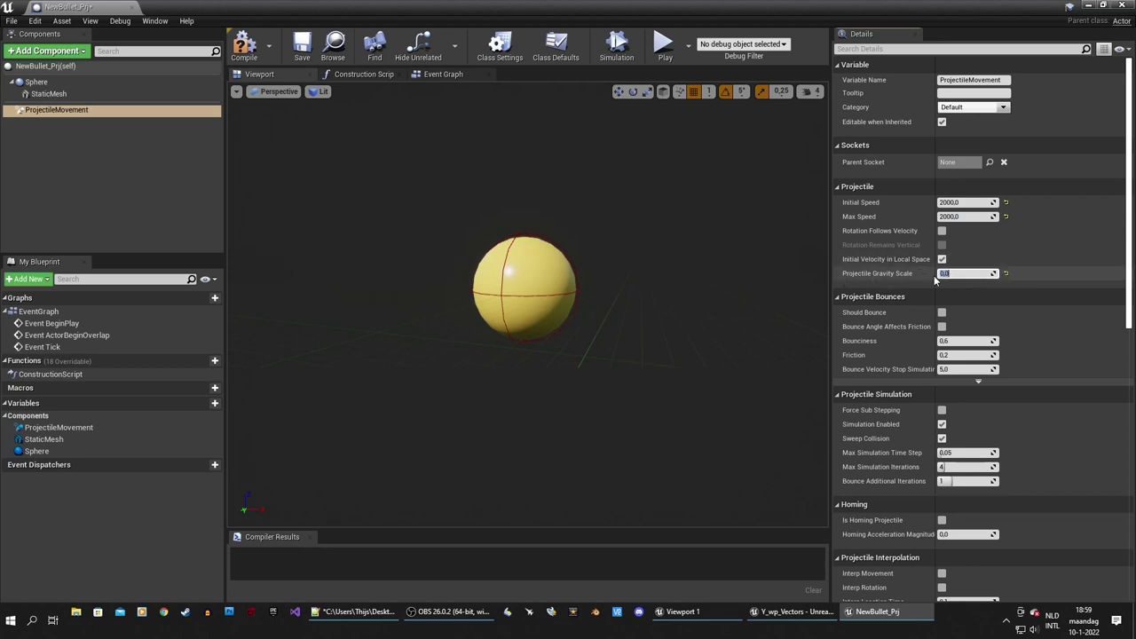
Try a Z velocity of 0.5 on the ProjectileMovement component and set it back to 0
scroll(935, 279, "down", 1)
scroll(932, 261, "down", 2)
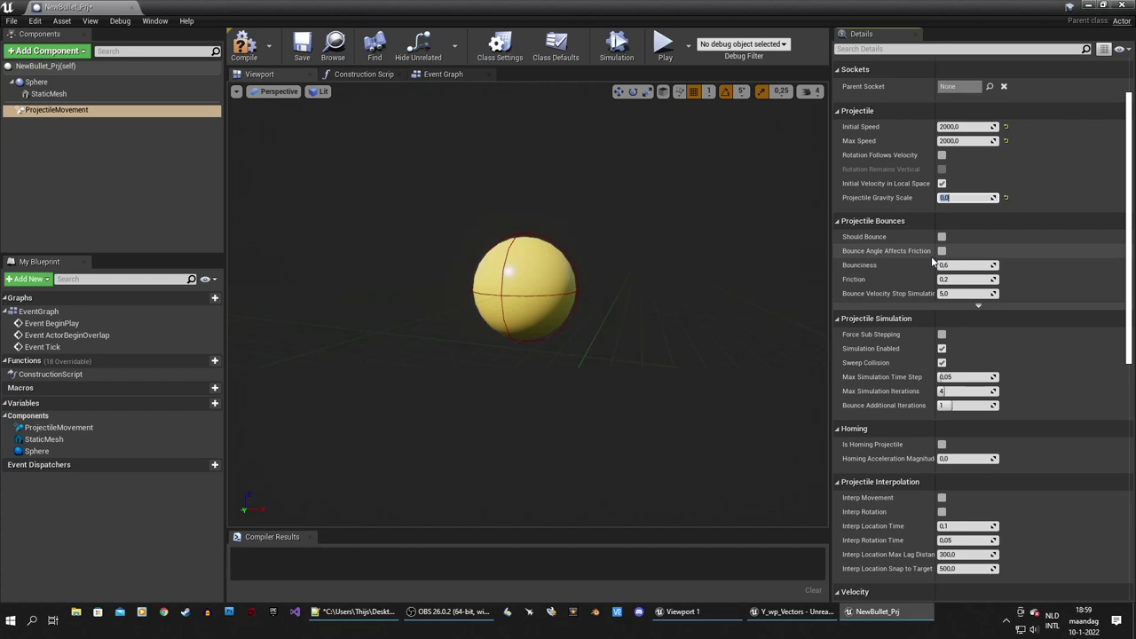
scroll(934, 261, "down", 8)
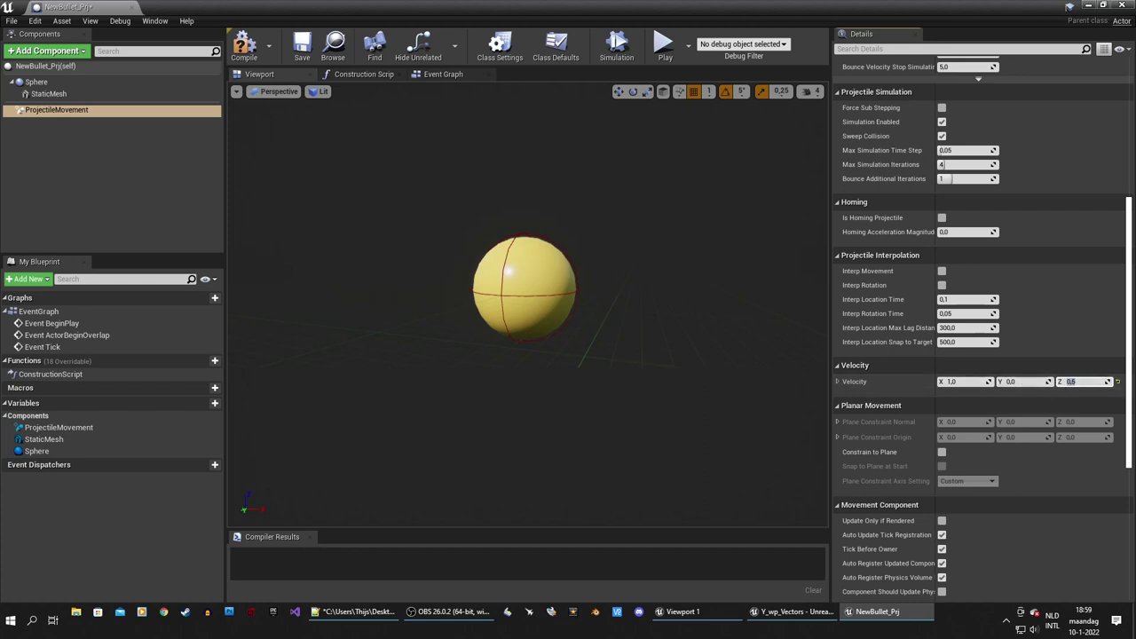
scroll(1132, 384, "up", 6)
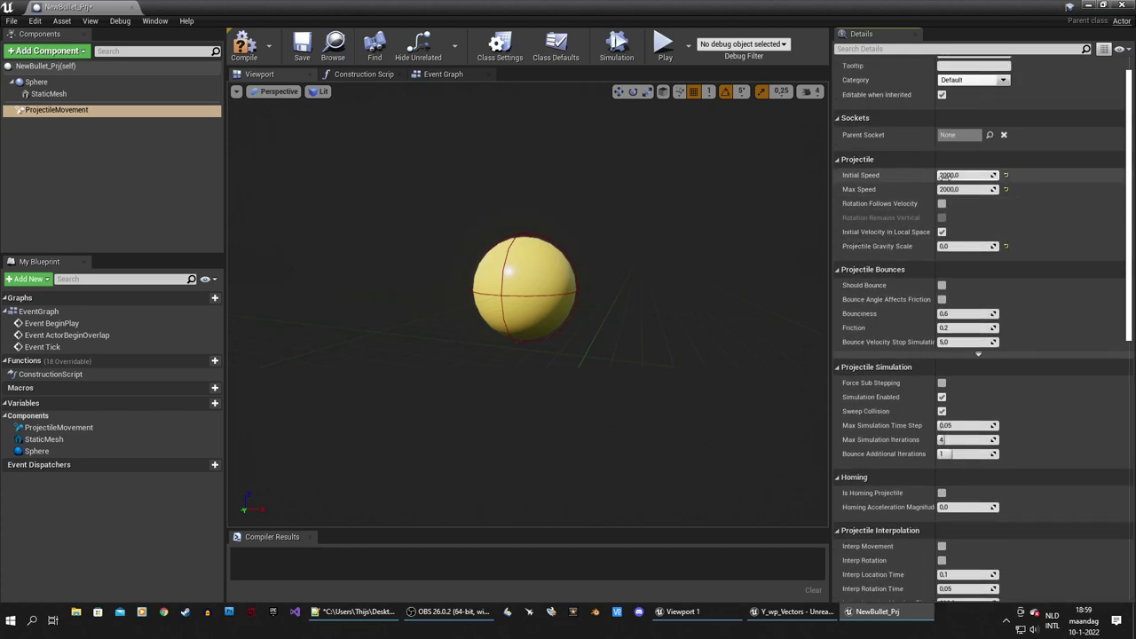
scroll(948, 222, "down", 8)
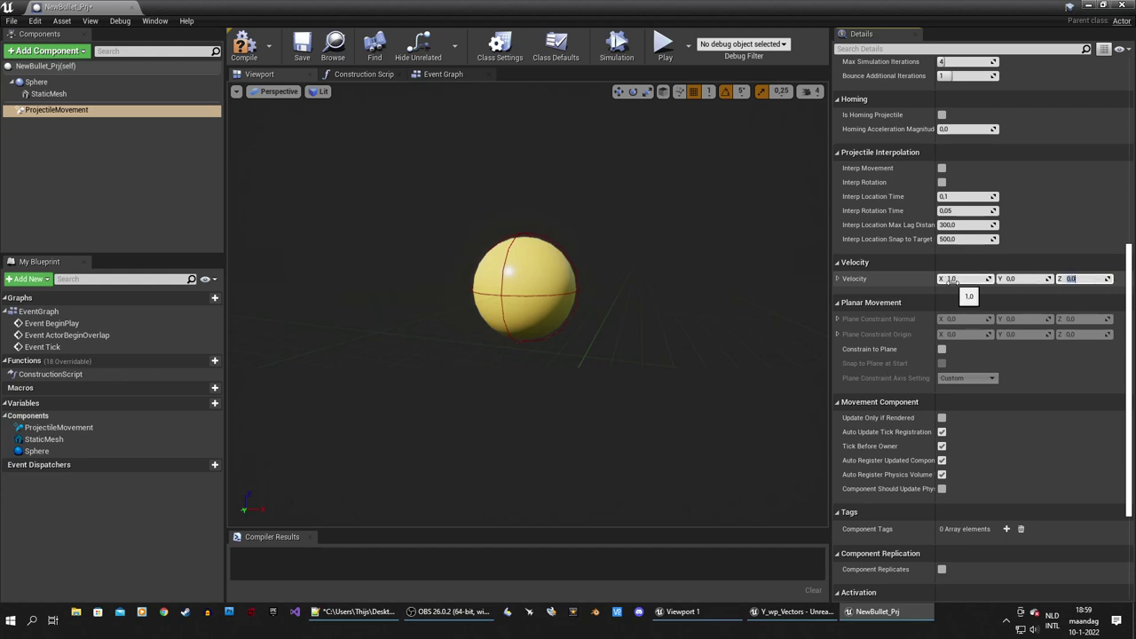
Compile and save the NewBullet_Prj Blueprint
scroll(988, 326, "up", 3)
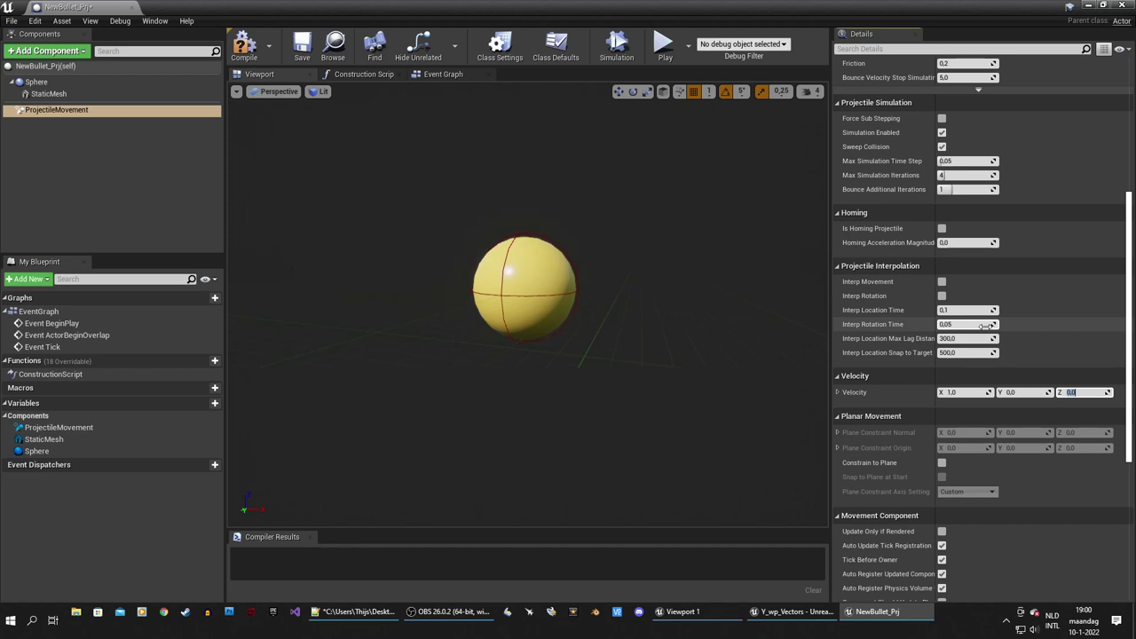
left_click(244, 45)
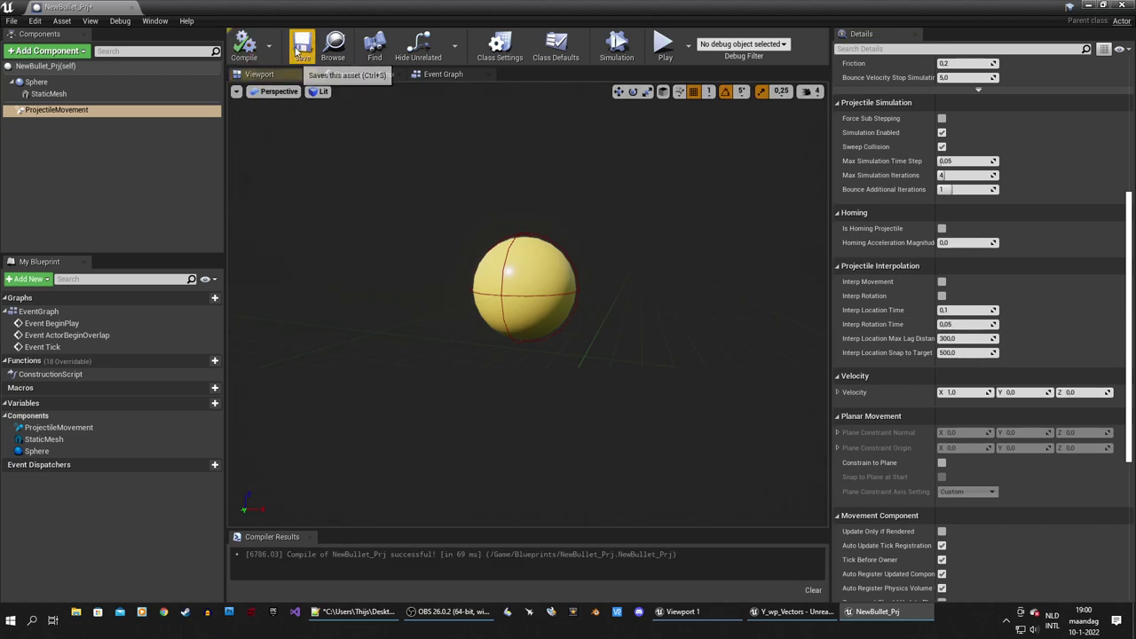
left_click(300, 48)
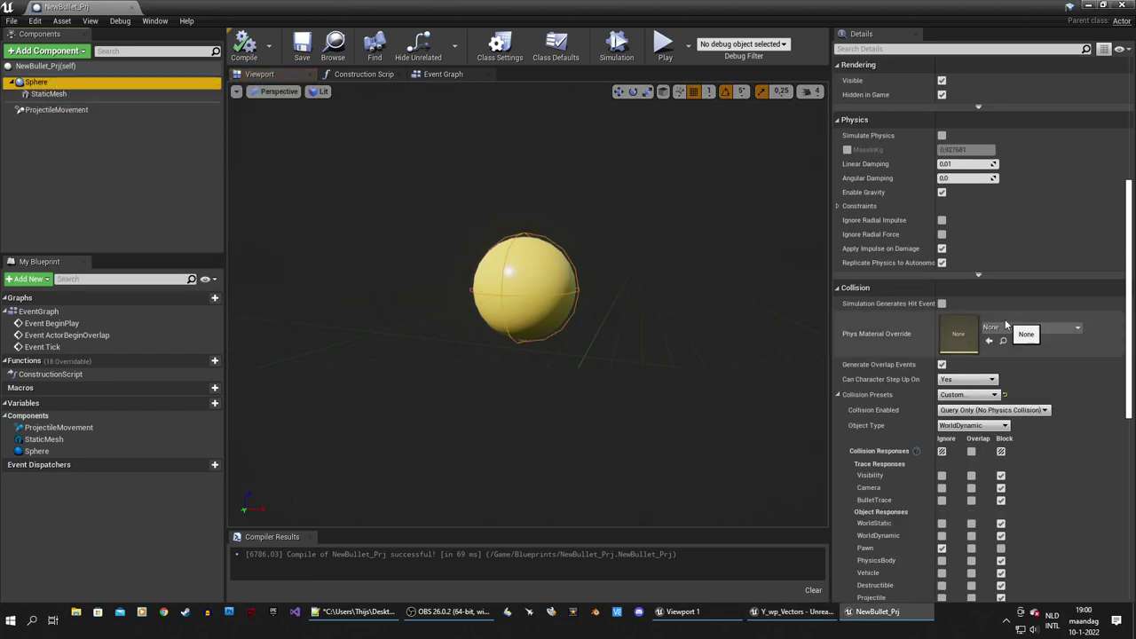
Check the Sphere's Pawn collision response and open the AI_Zombie_BP Blueprint from the Zombie_01 folder
scroll(872, 473, "down", 2)
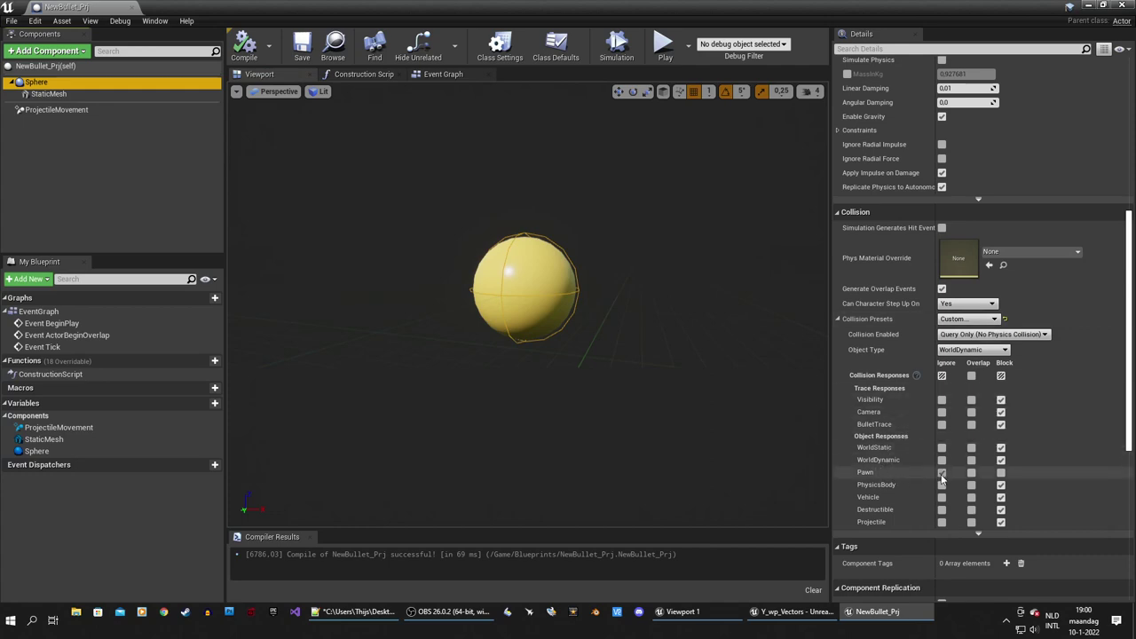
left_click(1090, 6)
left_click(54, 524)
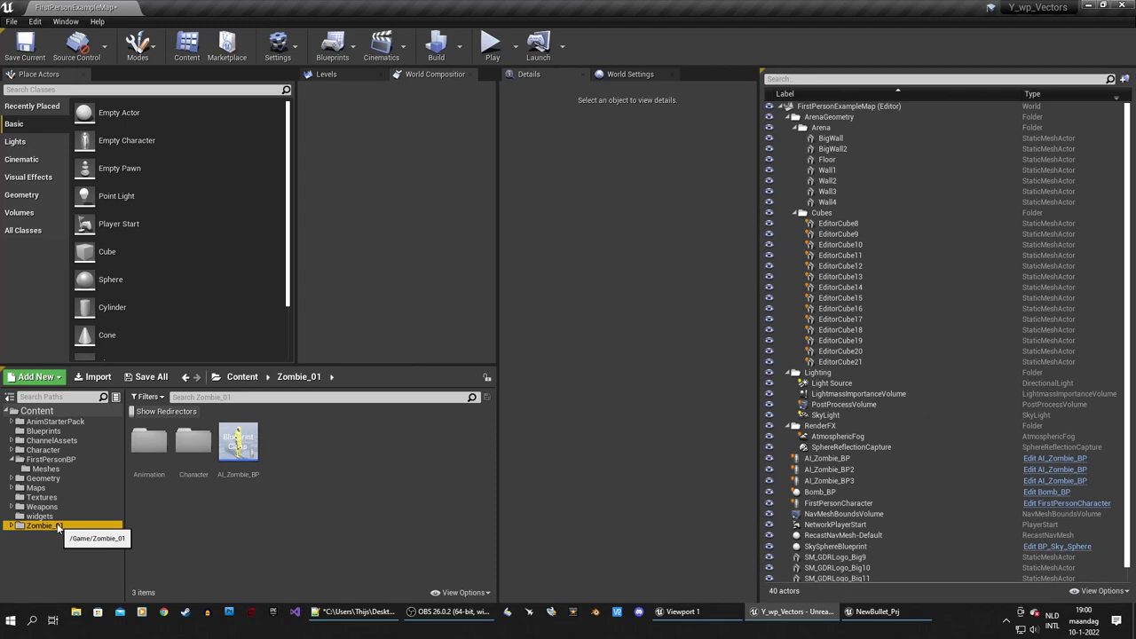
double_click(238, 448)
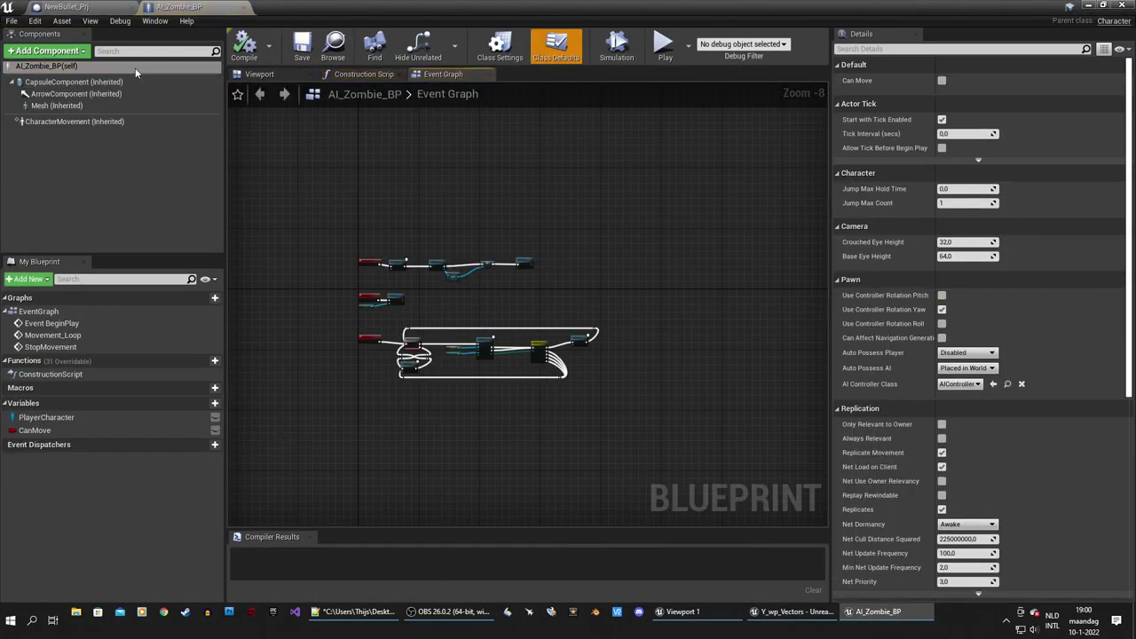
Examine the collision presets of the zombie's capsule and mesh, and inspect the character in the viewport
left_click(71, 82)
left_click_drag(1128, 163, 1129, 337)
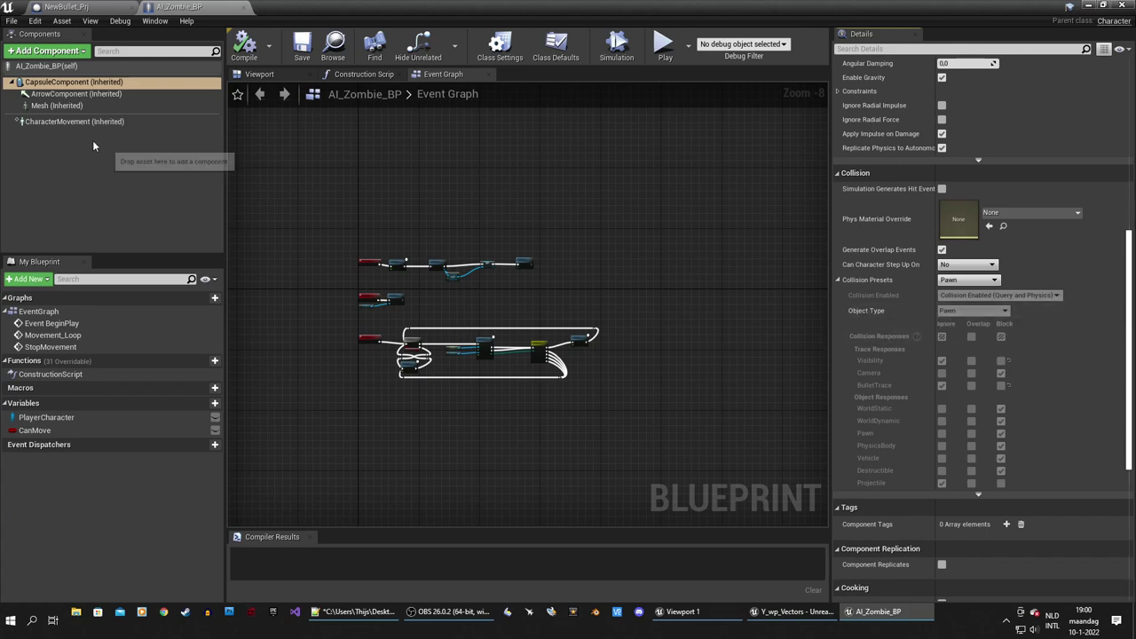
left_click(67, 105)
scroll(1010, 288, "down", 3)
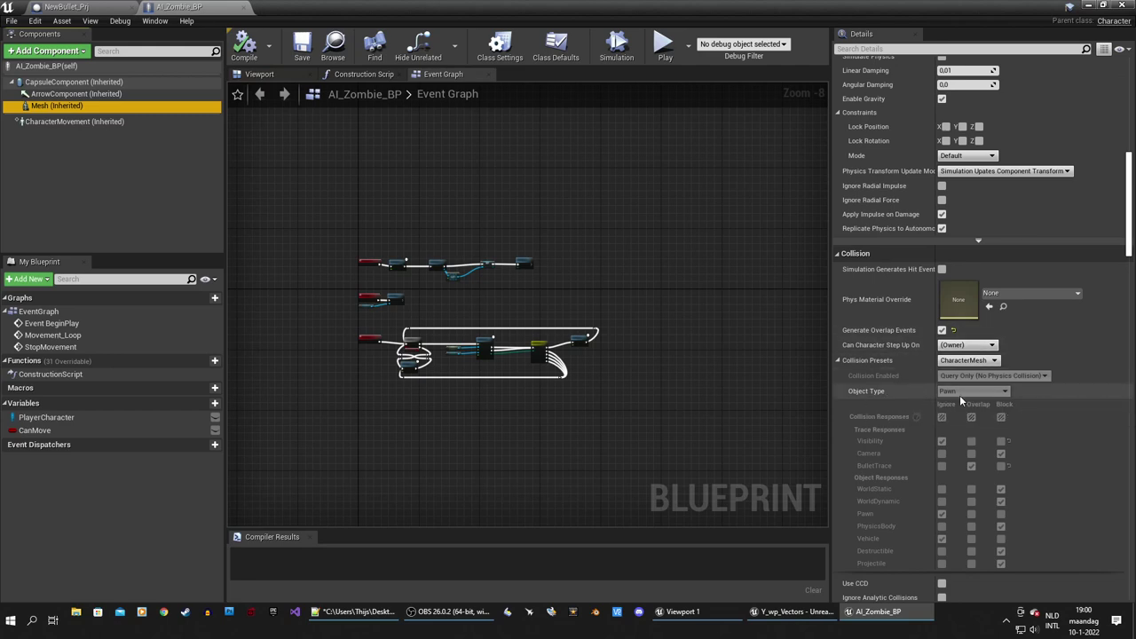
scroll(954, 377, "down", 2)
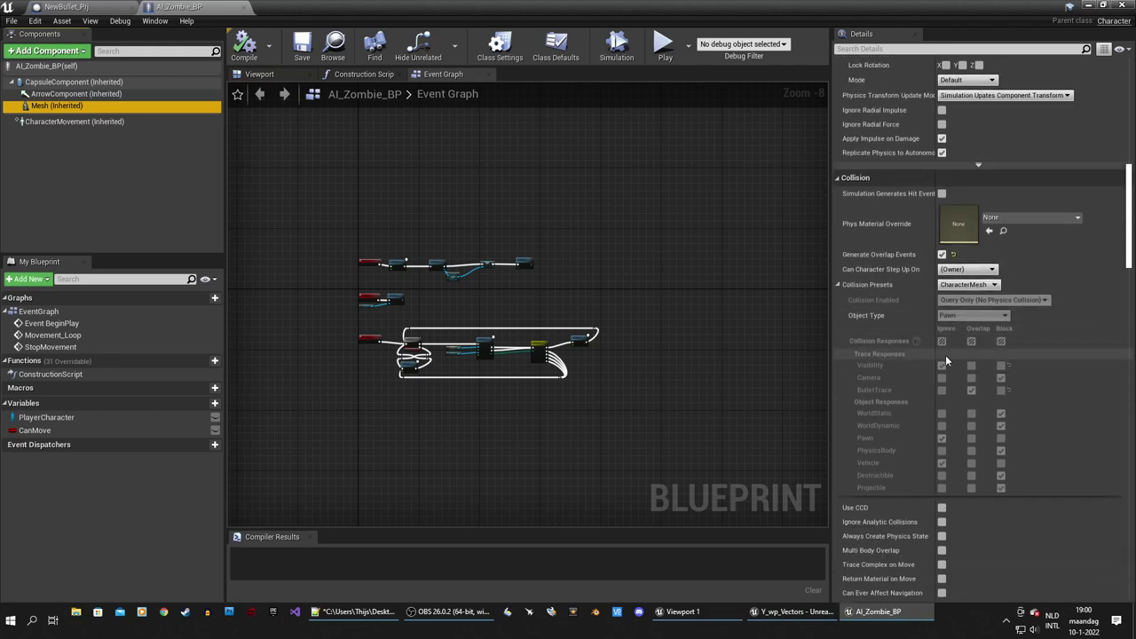
left_click(259, 75)
scroll(489, 240, "up", 5)
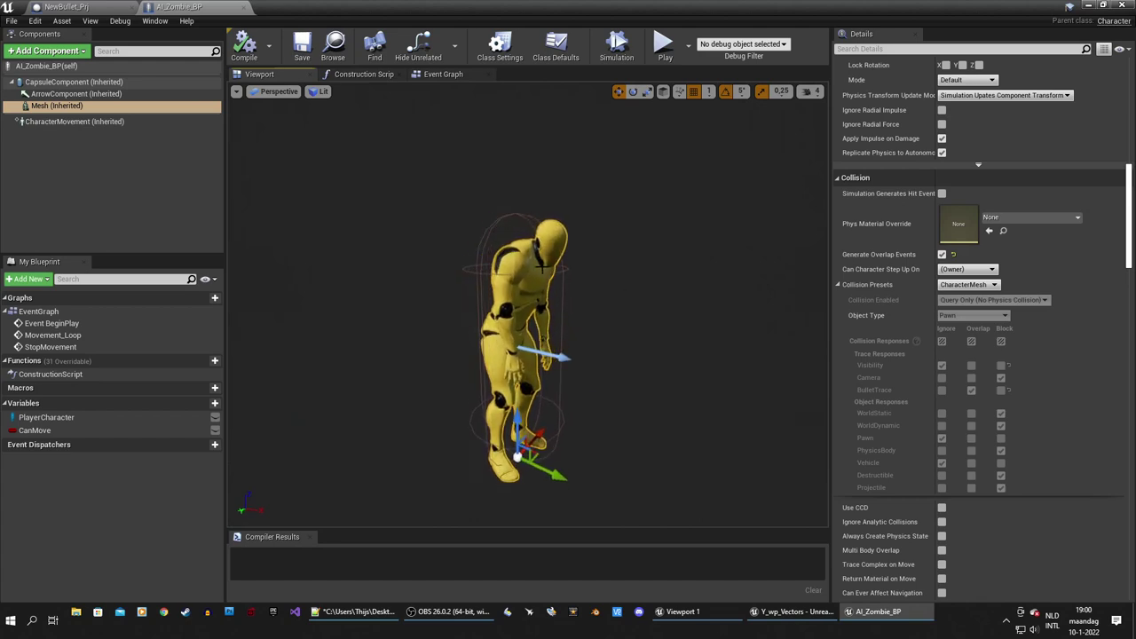
Close the Blueprint editor window and return to the level editor
left_click(1089, 7)
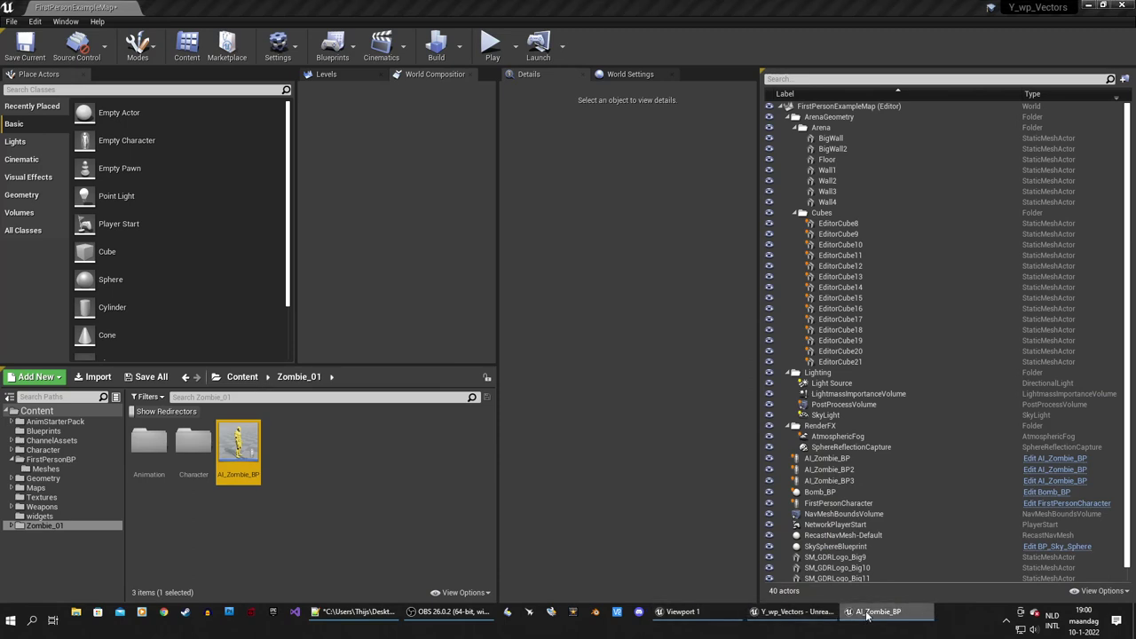
left_click(868, 616)
left_click(1121, 6)
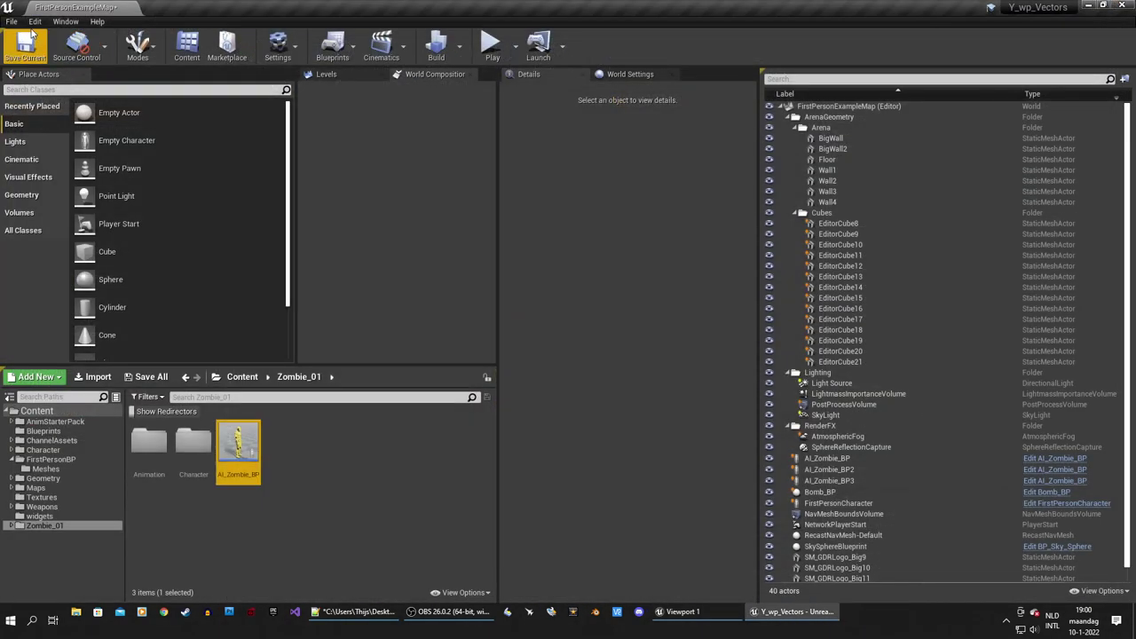
In the project's Collision settings, add a new object channel named EnemyMesh with the default response Block
left_click(35, 21)
left_click(75, 186)
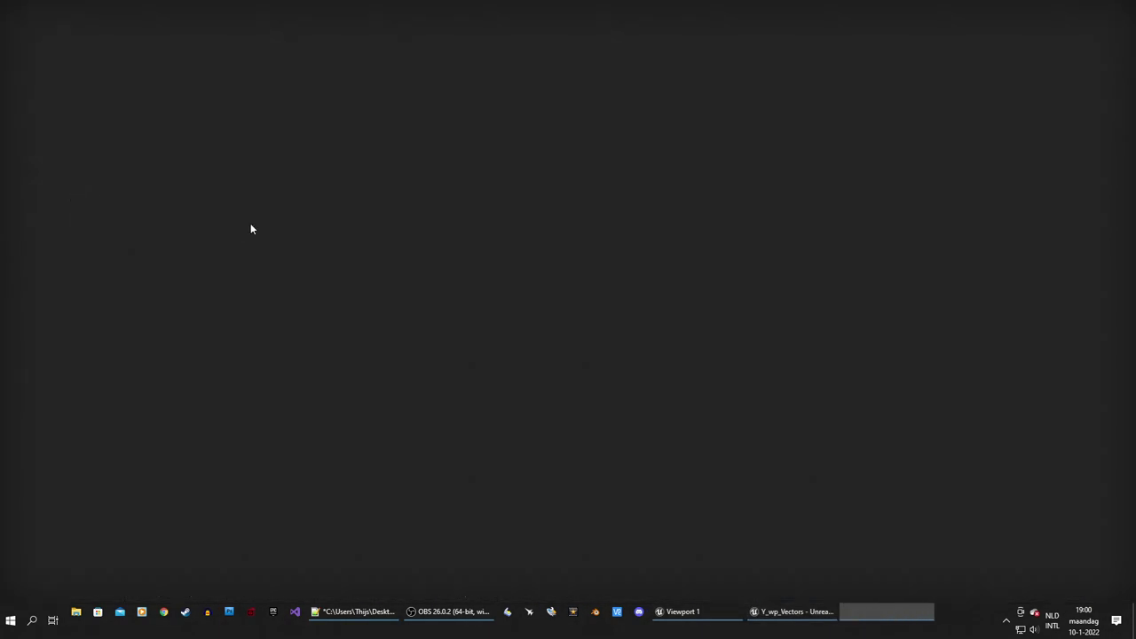
left_click(35, 325)
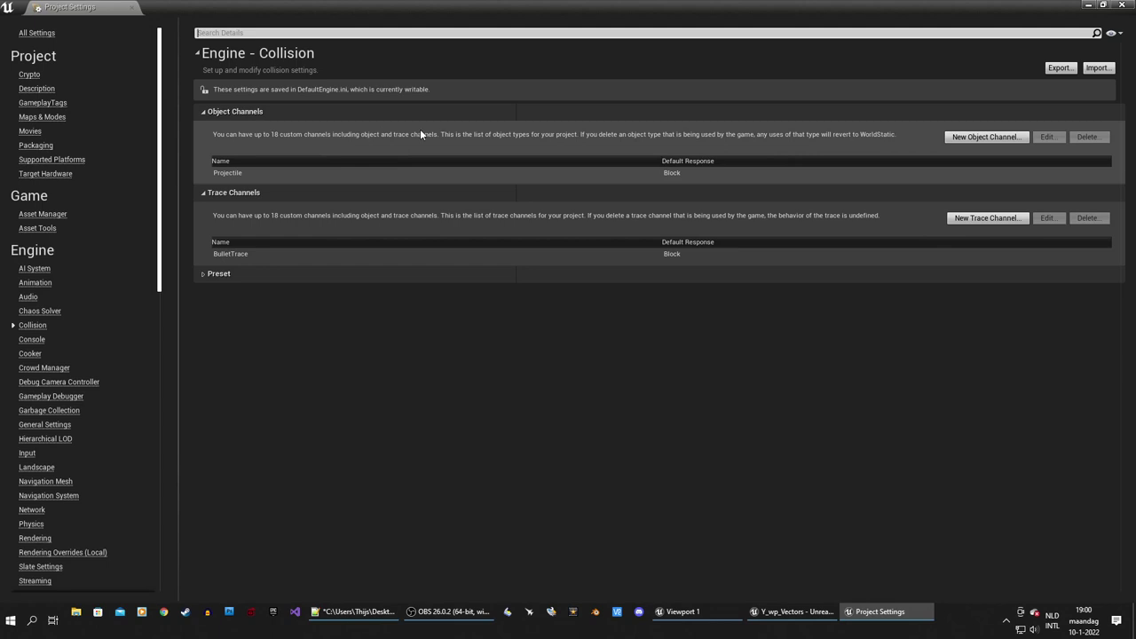
left_click(982, 138)
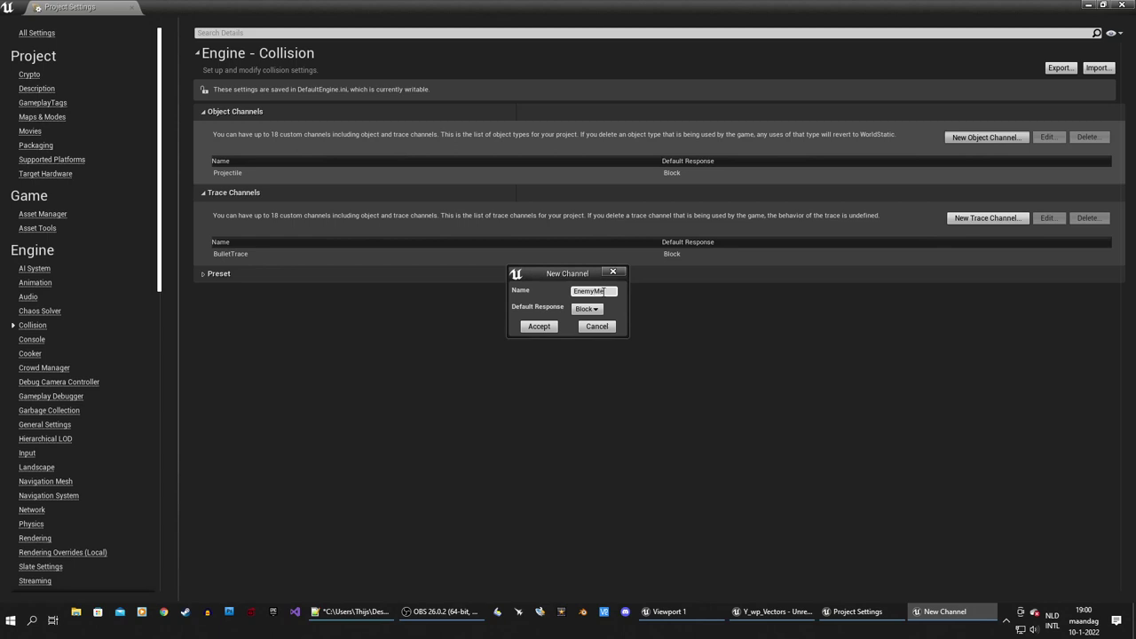
left_click(552, 327)
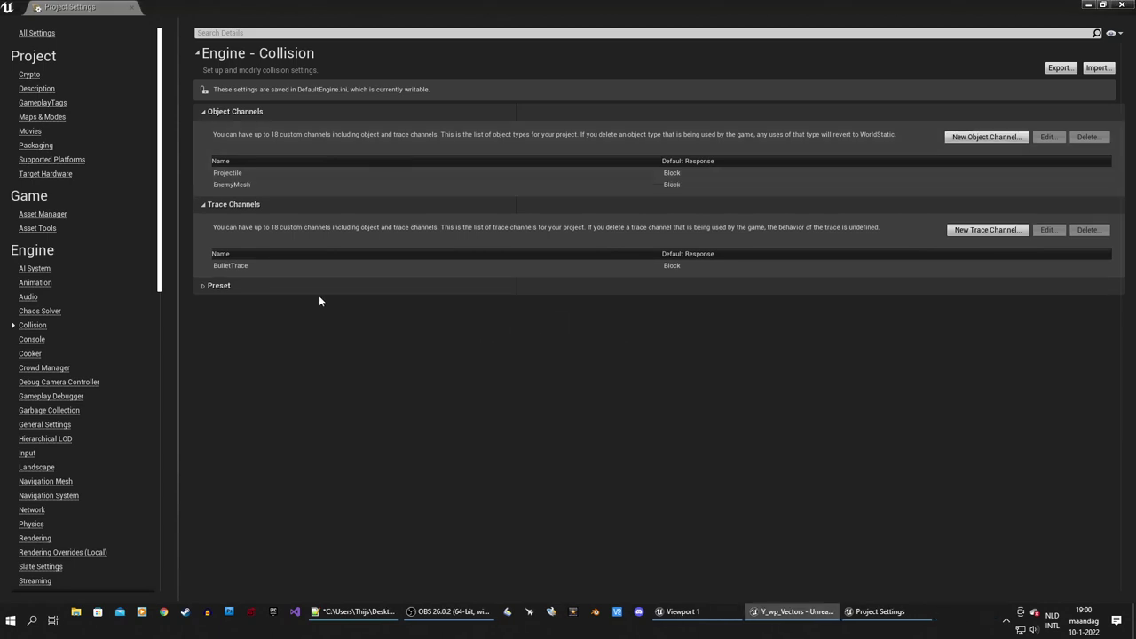